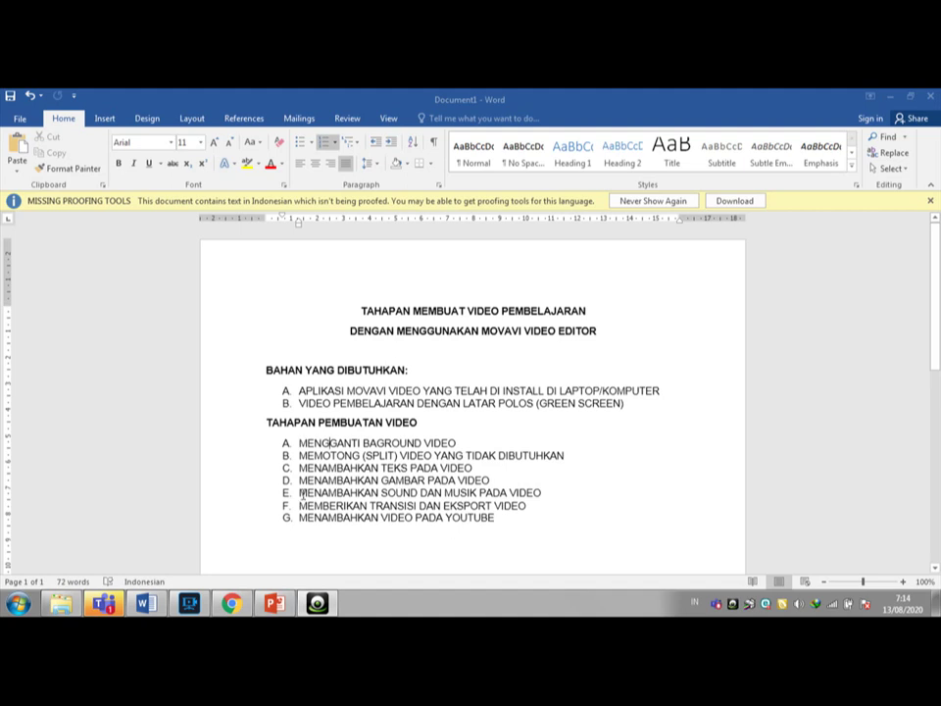
Highlight outline items C–D in Word, then switch to the Movavi video project.
{"action": "left_click_drag", "start_coordinate": [298, 468], "coordinate": [348, 480]}
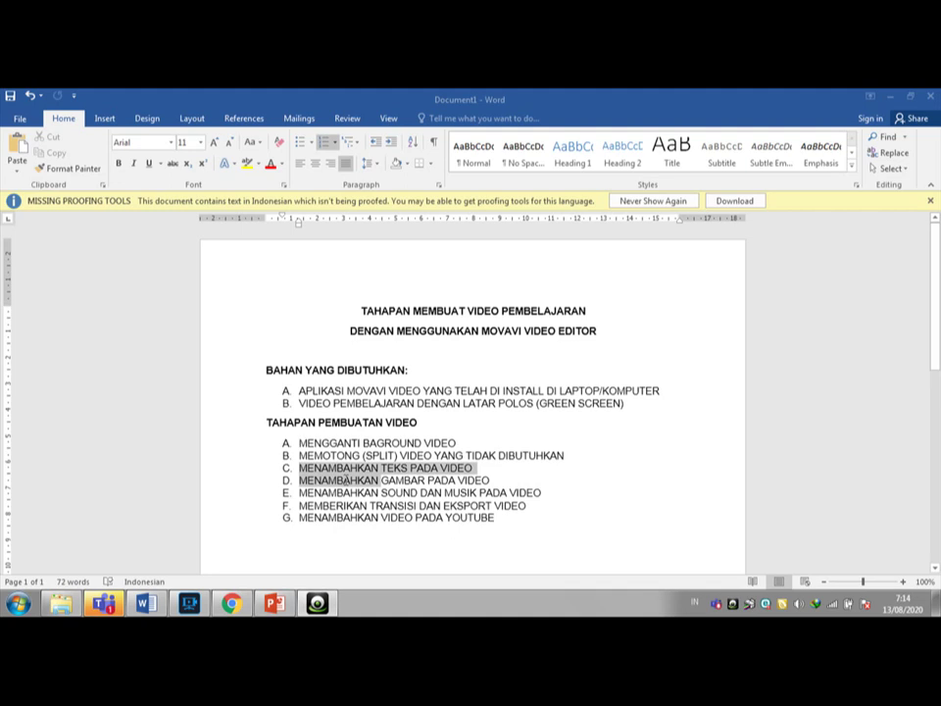
{"action": "left_click_drag", "start_coordinate": [346, 481], "coordinate": [347, 483]}
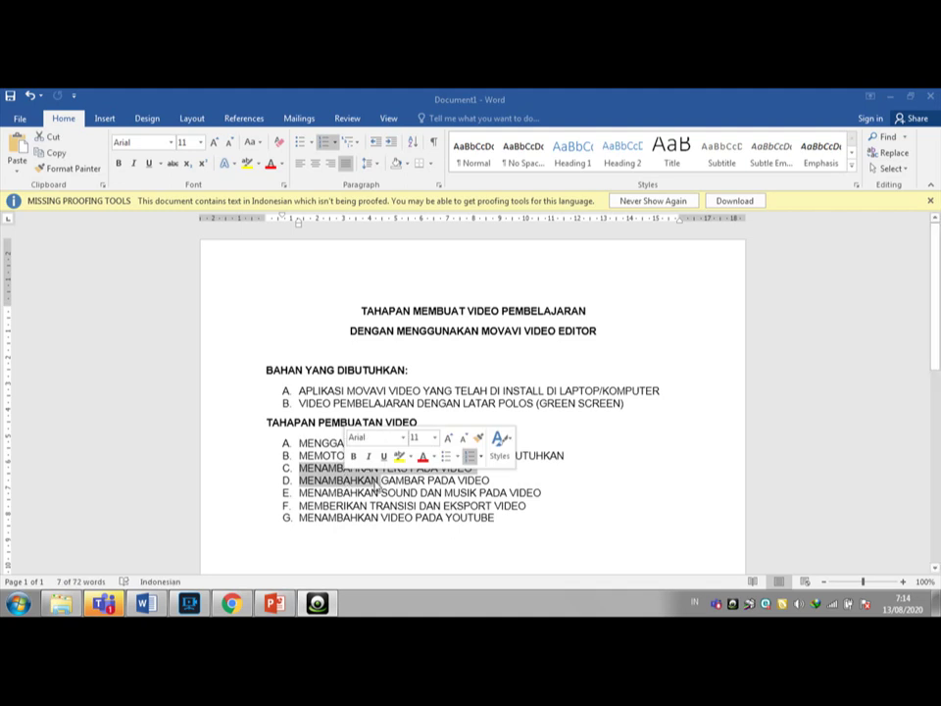
{"action": "left_click", "coordinate": [368, 480]}
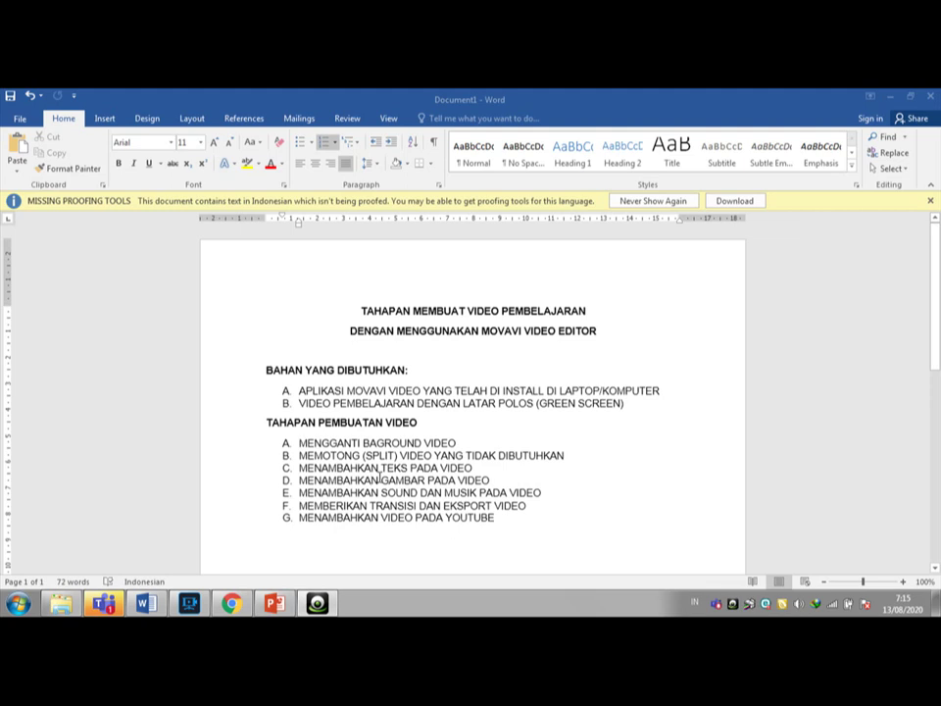
{"action": "left_click", "coordinate": [191, 604]}
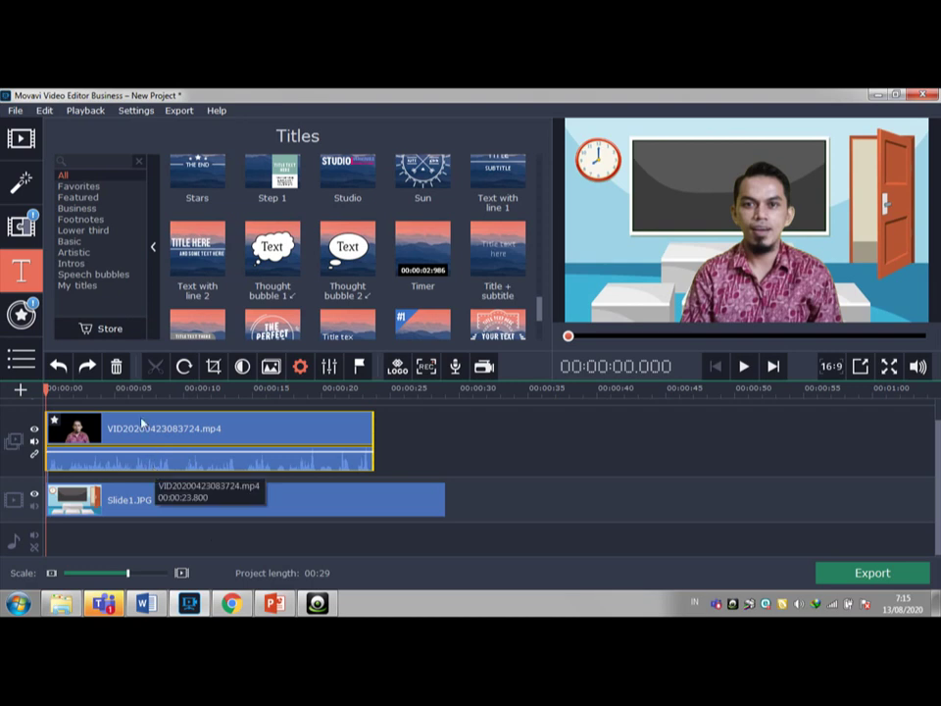
{"action": "left_click", "coordinate": [39, 147]}
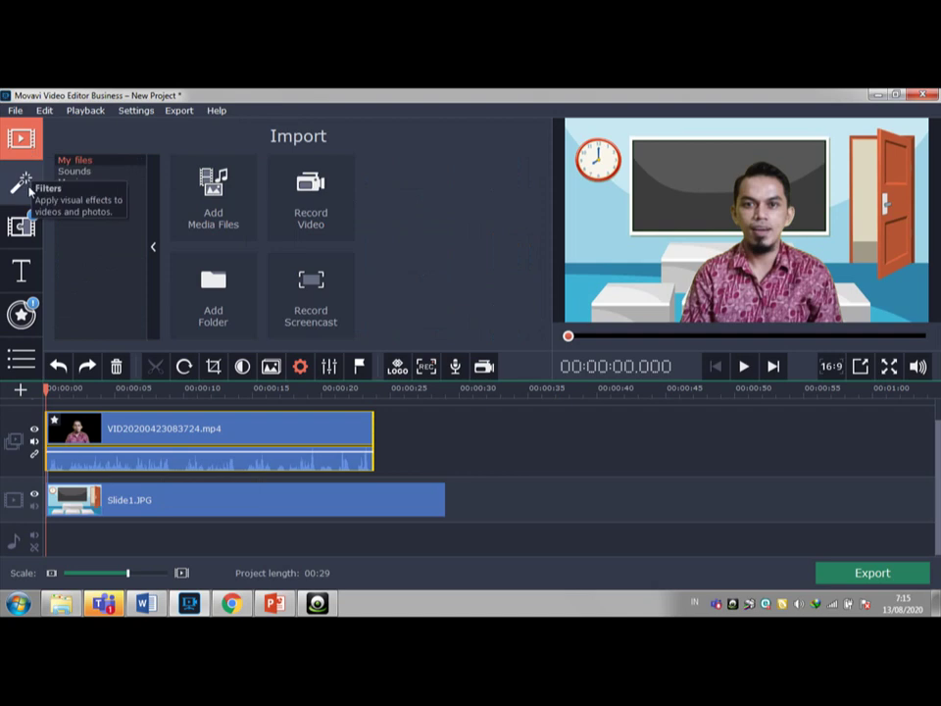
{"action": "left_click", "coordinate": [26, 271]}
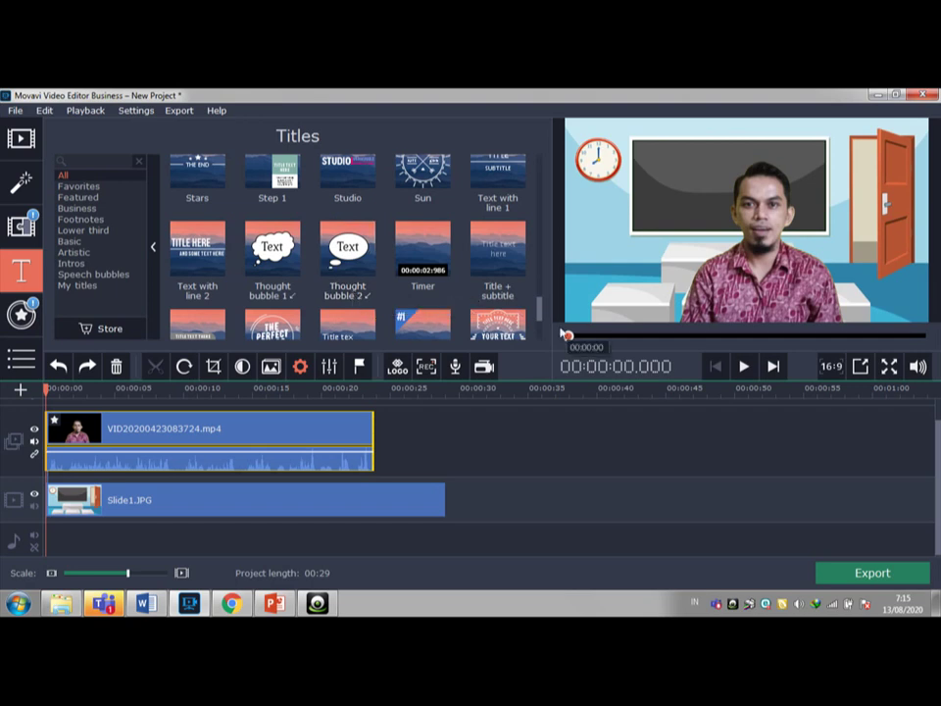
{"action": "left_click_drag", "start_coordinate": [540, 307], "coordinate": [533, 171]}
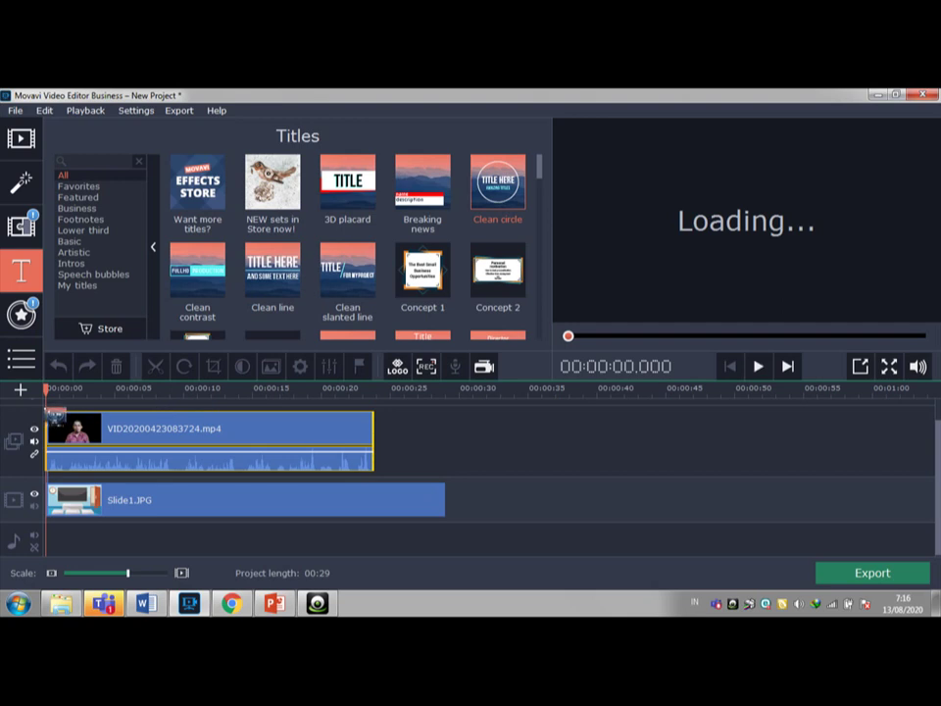
Place the 6-second Clean circle title at 00:00:00 above the presenter video.
{"action": "left_click", "coordinate": [63, 389]}
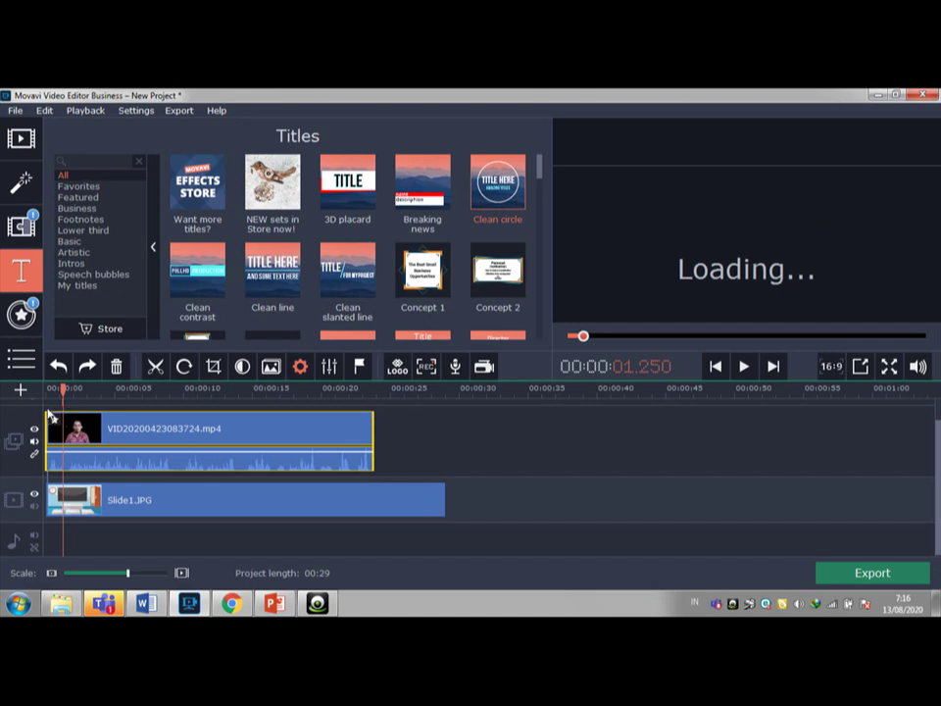
{"action": "left_click_drag", "start_coordinate": [498, 181], "coordinate": [54, 404]}
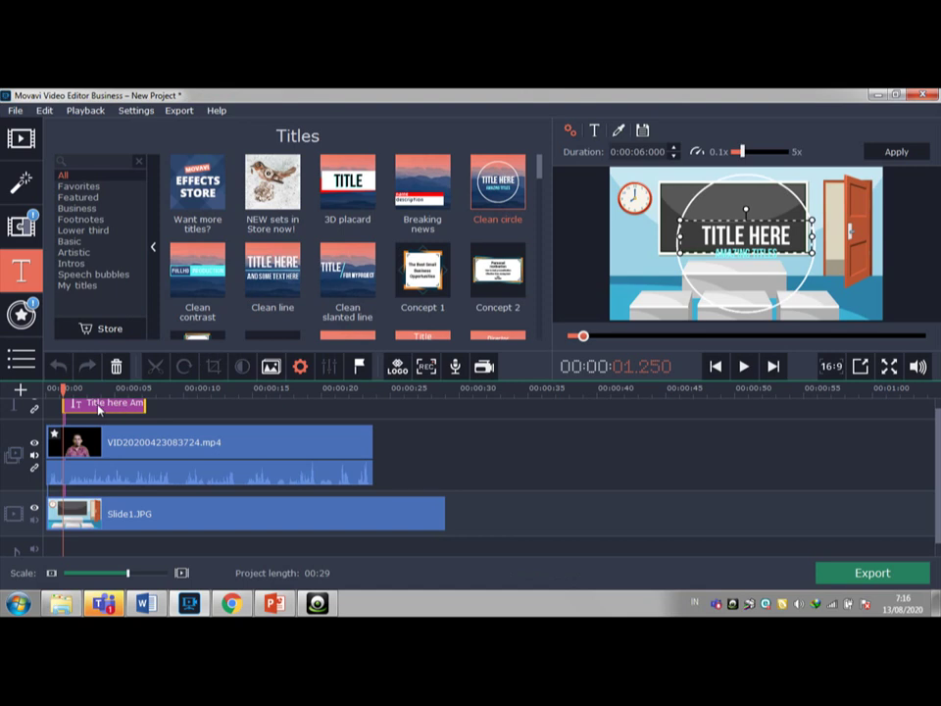
{"action": "left_click_drag", "start_coordinate": [88, 411], "coordinate": [63, 407]}
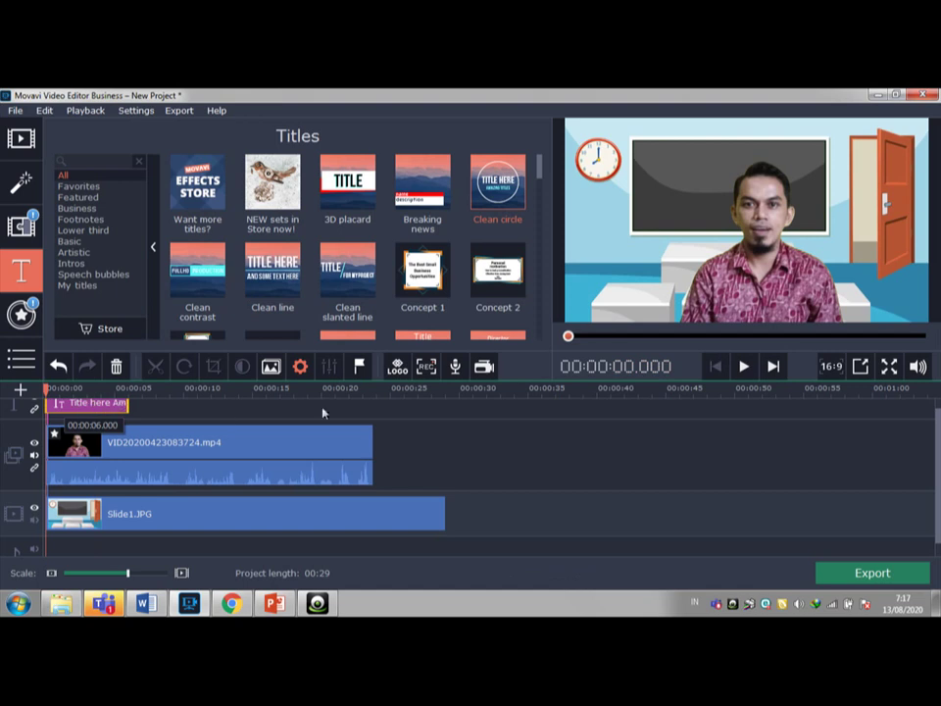
Move the presenter clip to start at about 5 s and trim the title to end there.
{"action": "left_click", "coordinate": [744, 377]}
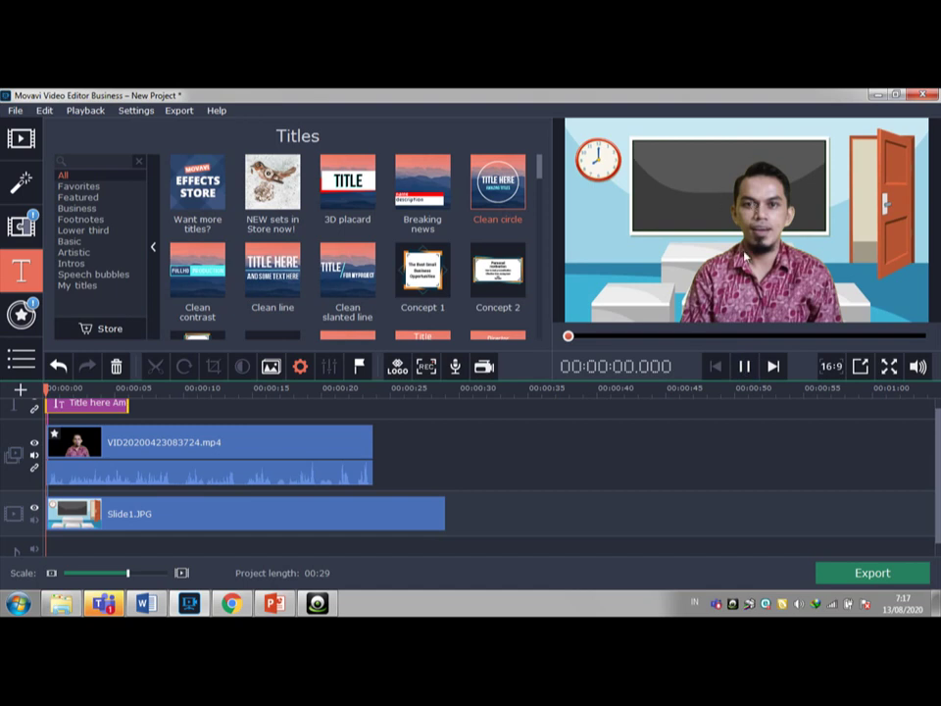
{"action": "left_click", "coordinate": [744, 368]}
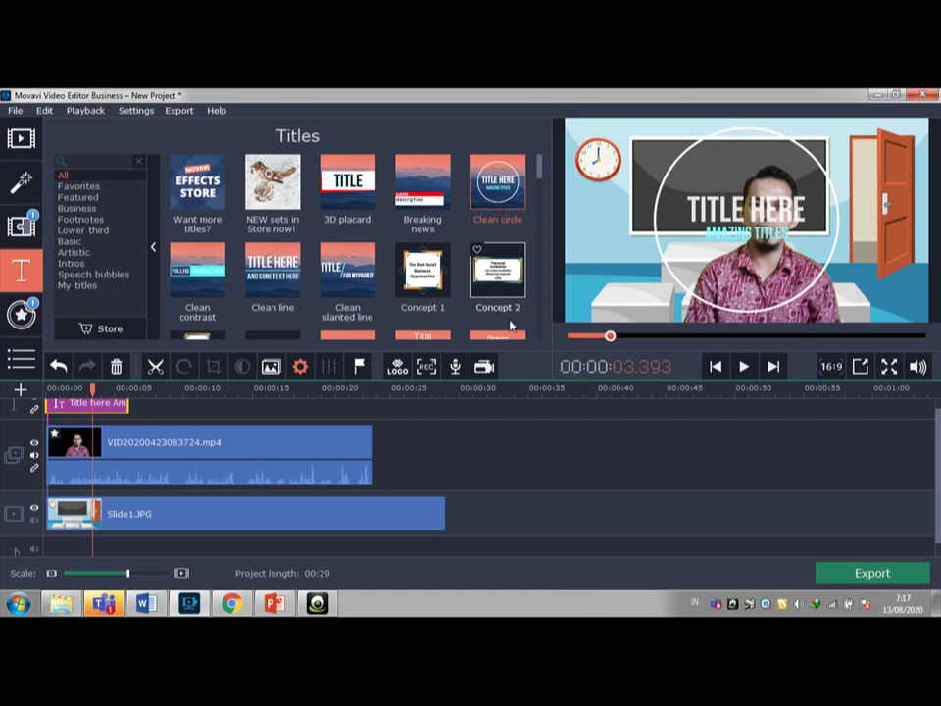
{"action": "left_click", "coordinate": [111, 446]}
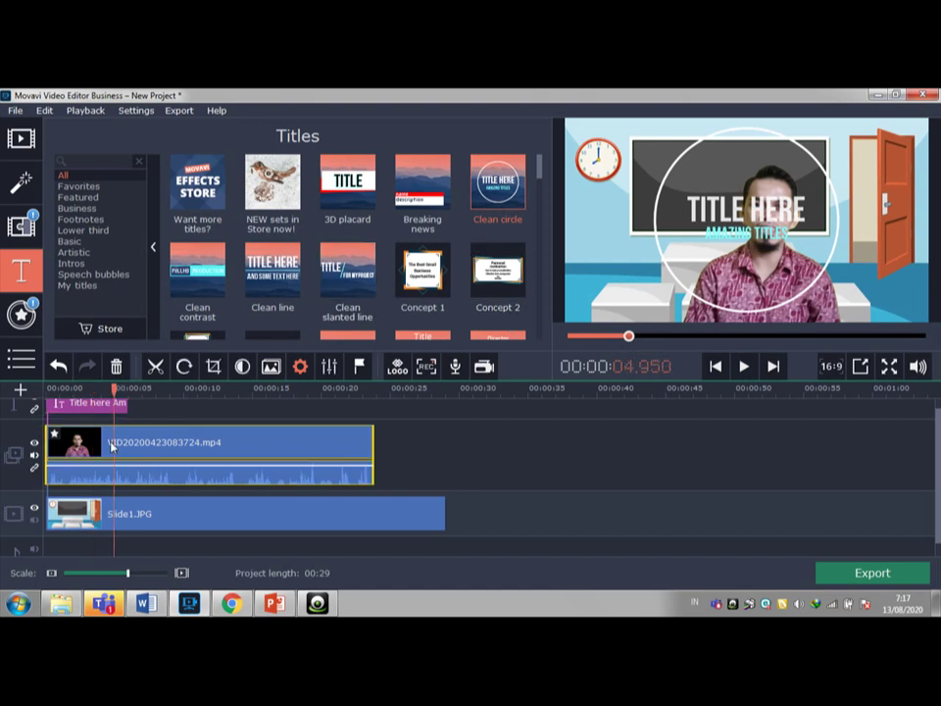
{"action": "left_click_drag", "start_coordinate": [102, 446], "coordinate": [175, 447]}
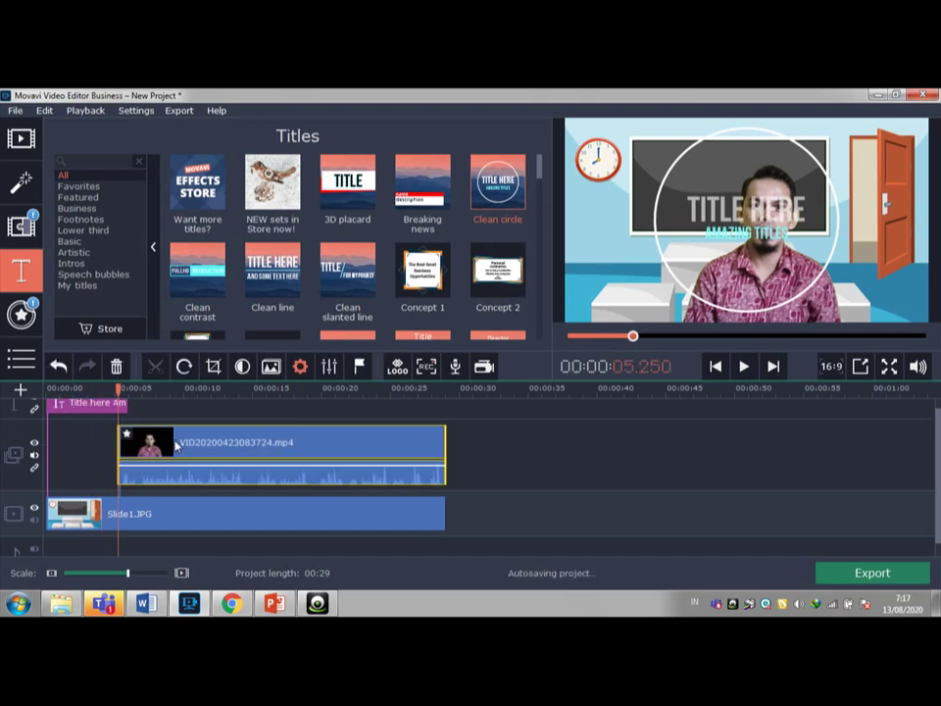
{"action": "left_click", "coordinate": [123, 403]}
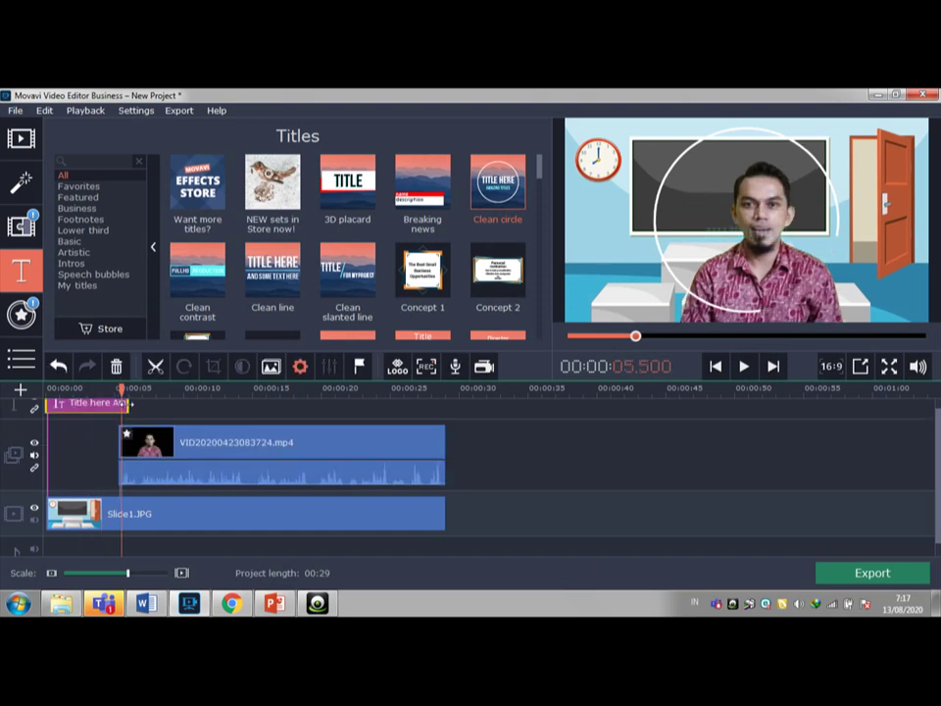
{"action": "left_click_drag", "start_coordinate": [128, 403], "coordinate": [120, 403]}
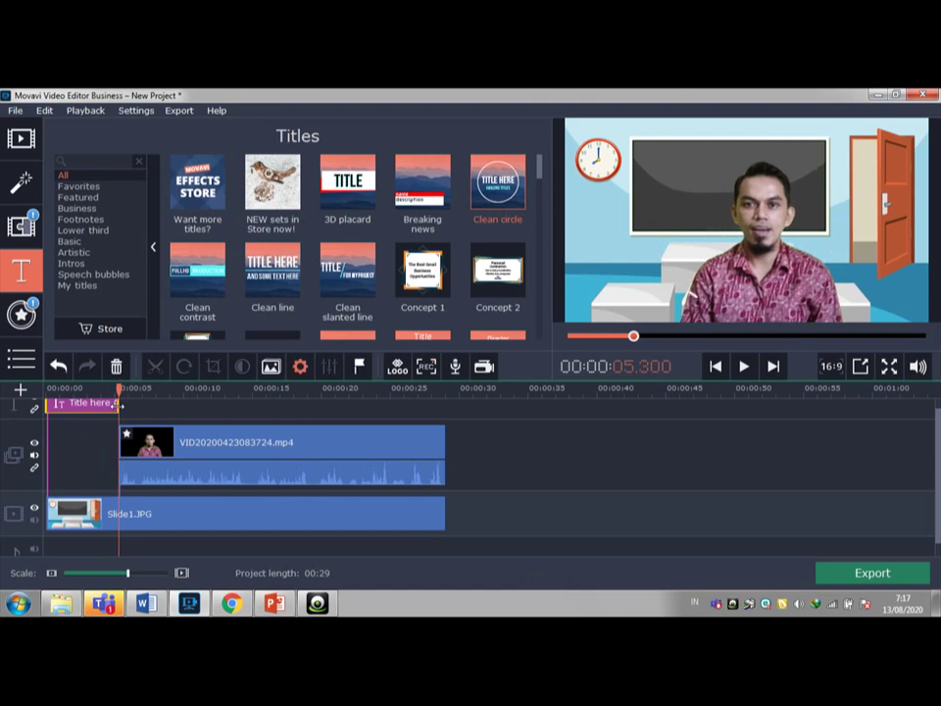
Replace the placeholder TITLE with VIDEO PEMBELAJARAN and widen its box to fit one line.
{"action": "double_click", "coordinate": [101, 410]}
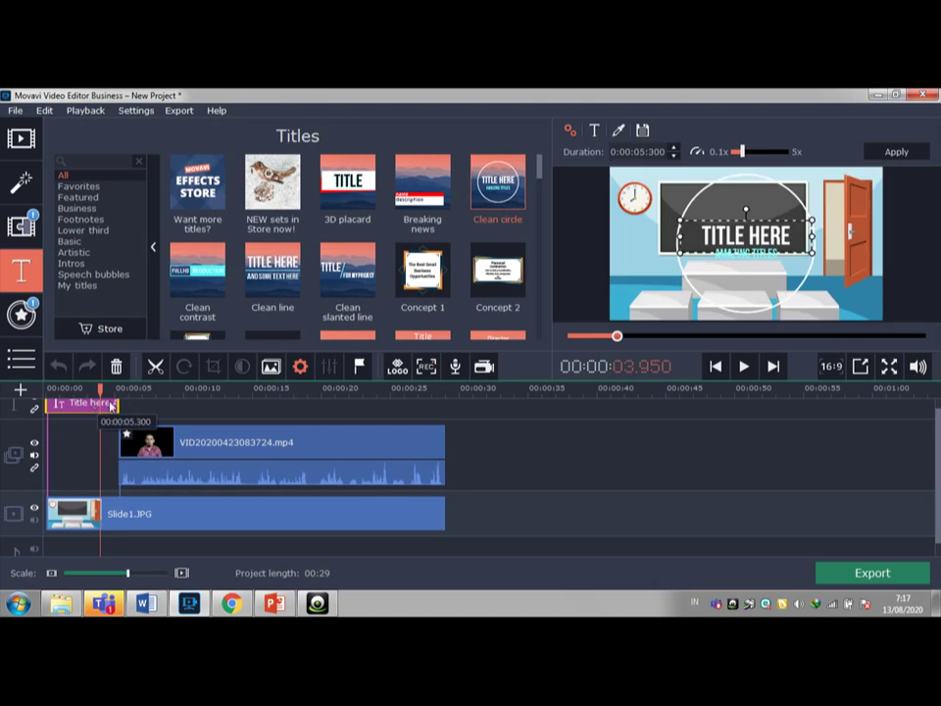
{"action": "double_click", "coordinate": [737, 239]}
{"action": "key", "text": "ctrl+a"}
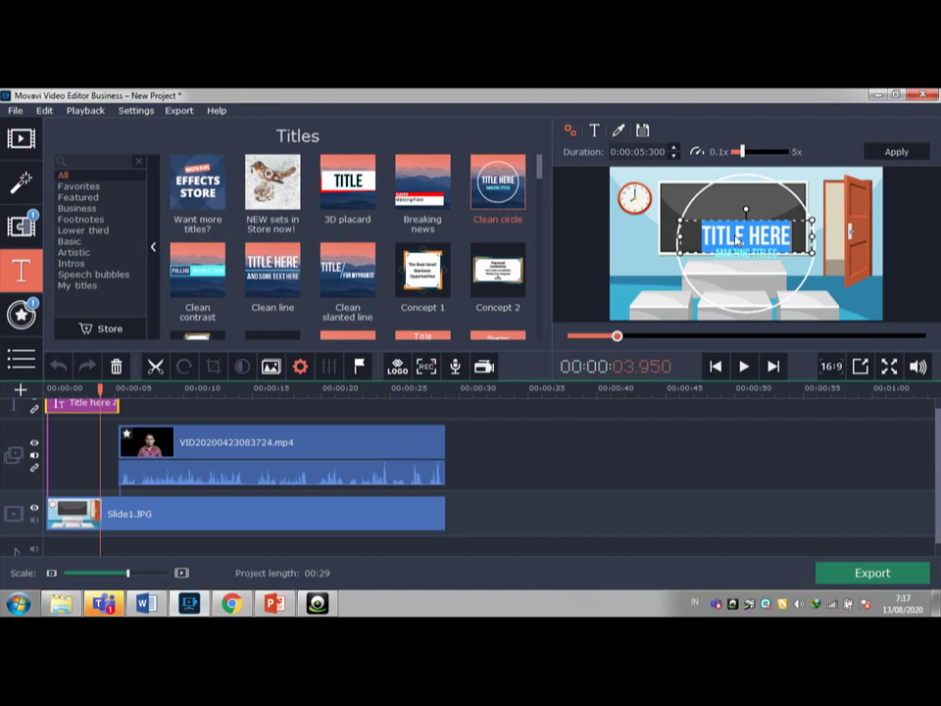
{"action": "type", "text": "VIDEO"}
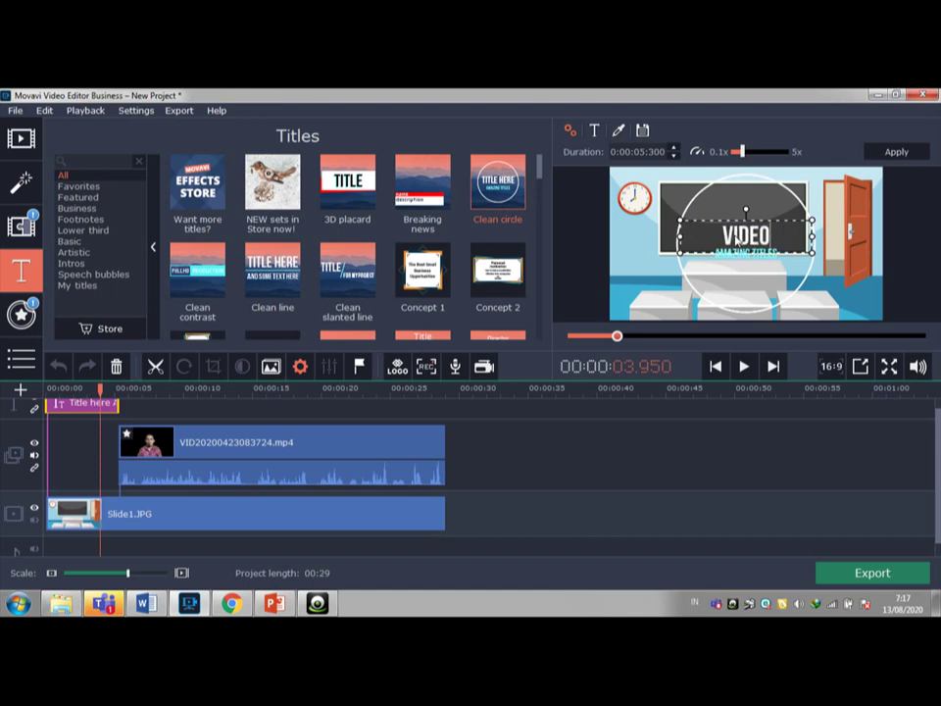
{"action": "type", "text": " PEMBELAJARAN"}
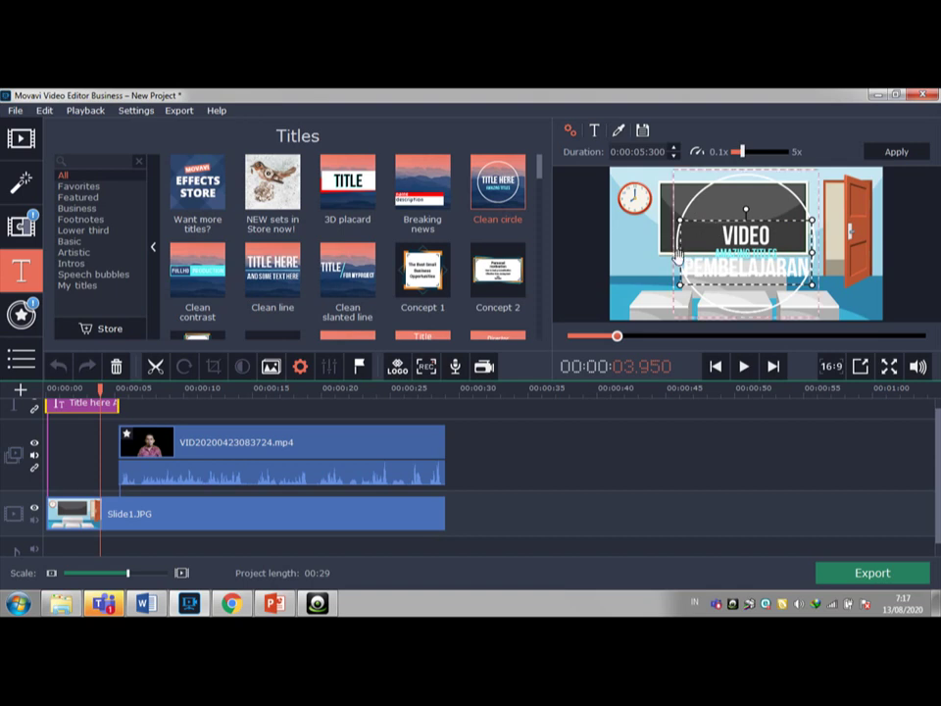
{"action": "left_click_drag", "start_coordinate": [679, 249], "coordinate": [624, 265]}
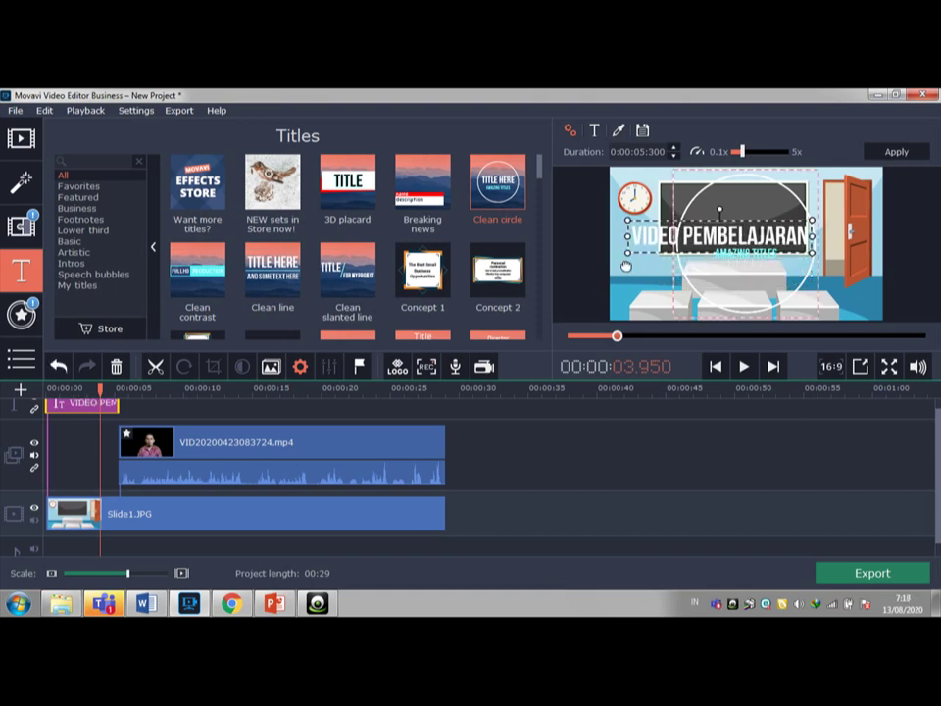
{"action": "left_click", "coordinate": [594, 132]}
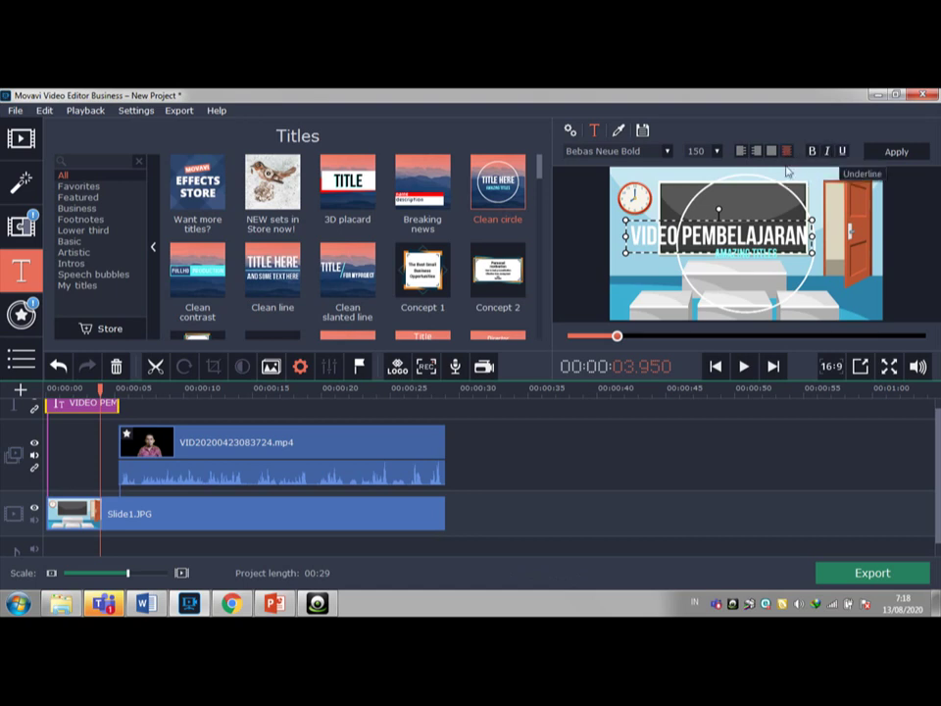
Reduce the title font size and move both title lines to the board's top centre.
{"action": "left_click", "coordinate": [718, 152]}
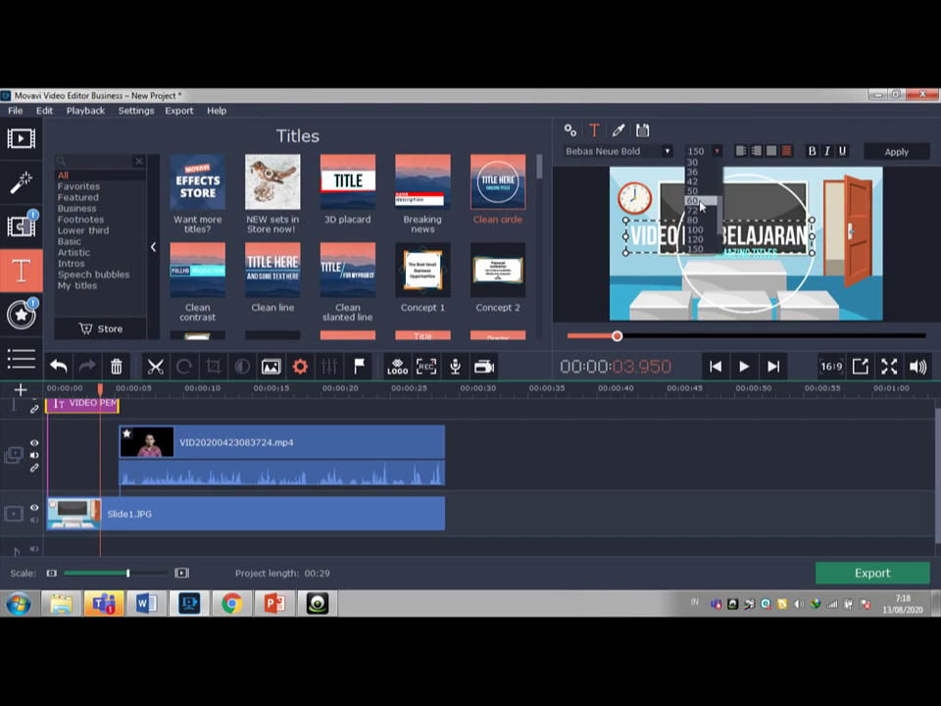
{"action": "key", "text": "Escape"}
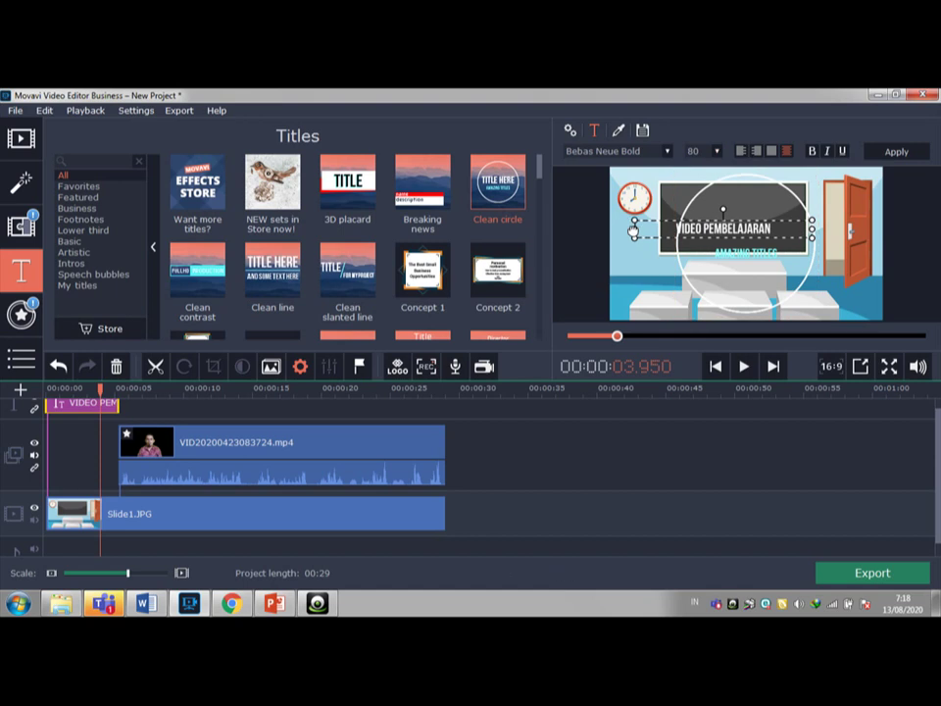
{"action": "left_click_drag", "start_coordinate": [664, 230], "coordinate": [694, 228]}
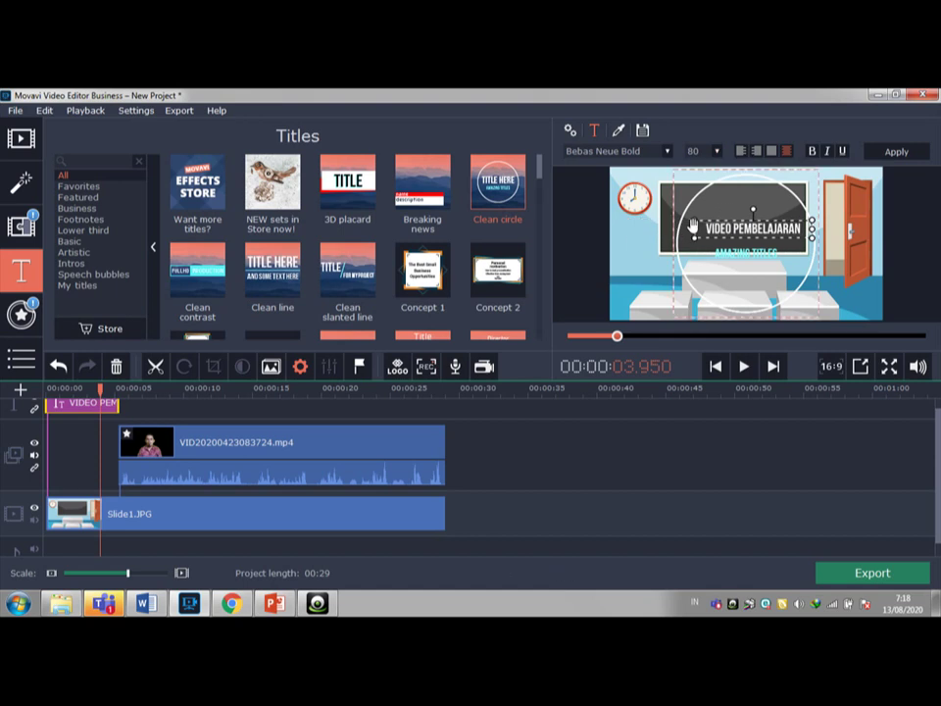
{"action": "left_click", "coordinate": [697, 206]}
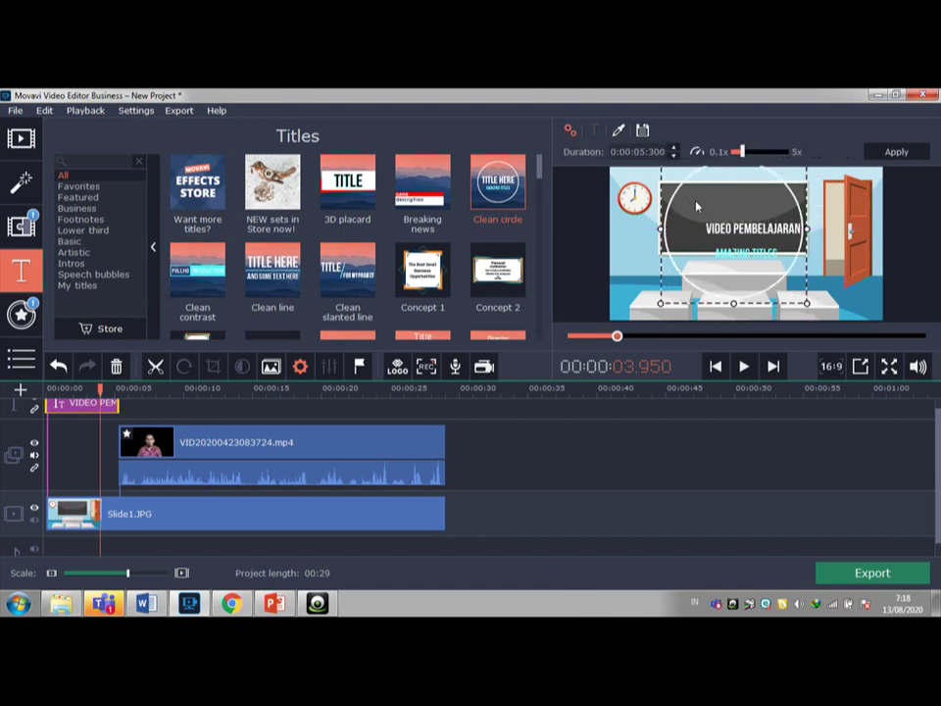
{"action": "left_click_drag", "start_coordinate": [735, 228], "coordinate": [715, 204]}
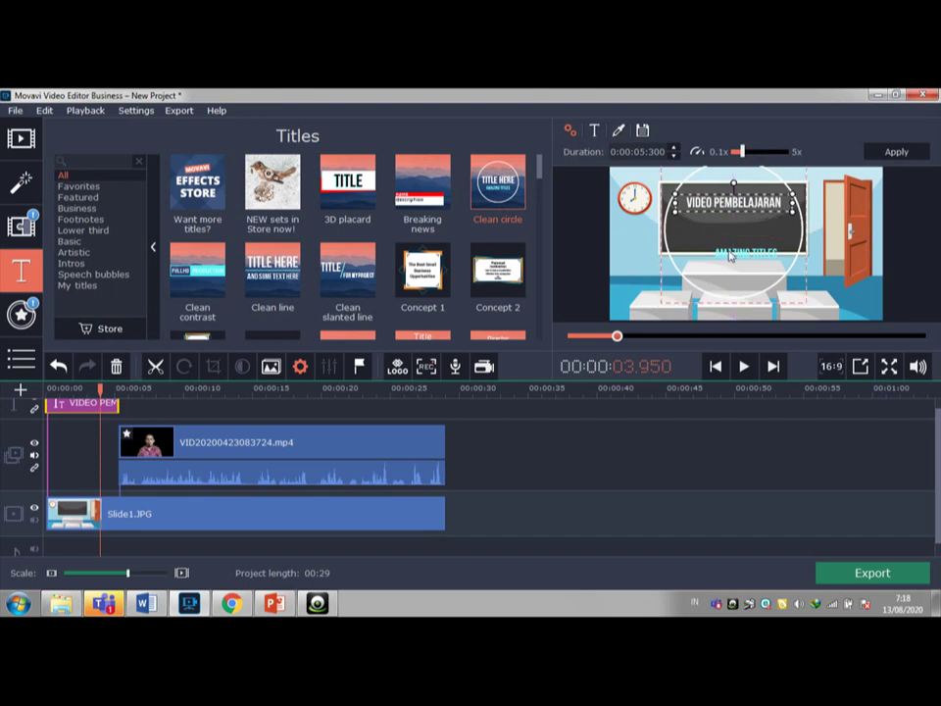
{"action": "left_click_drag", "start_coordinate": [730, 257], "coordinate": [721, 230]}
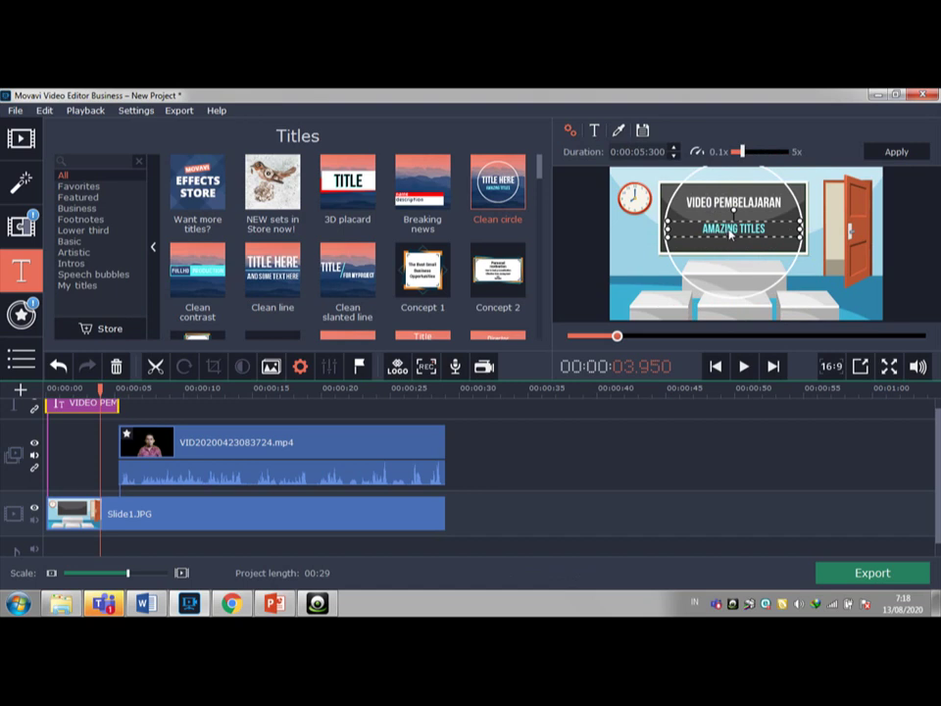
Change the subtitle to KELAS 1 SDN LIMBUNG PUTRI and shrink the title frame.
{"action": "double_click", "coordinate": [731, 233]}
{"action": "key", "text": "ctrl+a"}
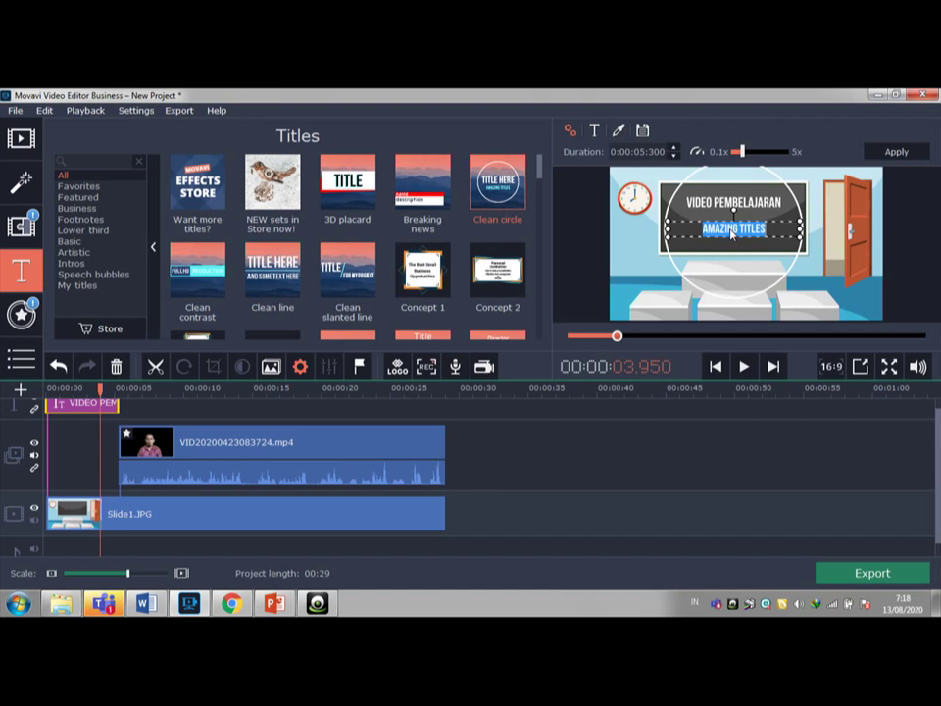
{"action": "type", "text": "KELAS 1 SD"}
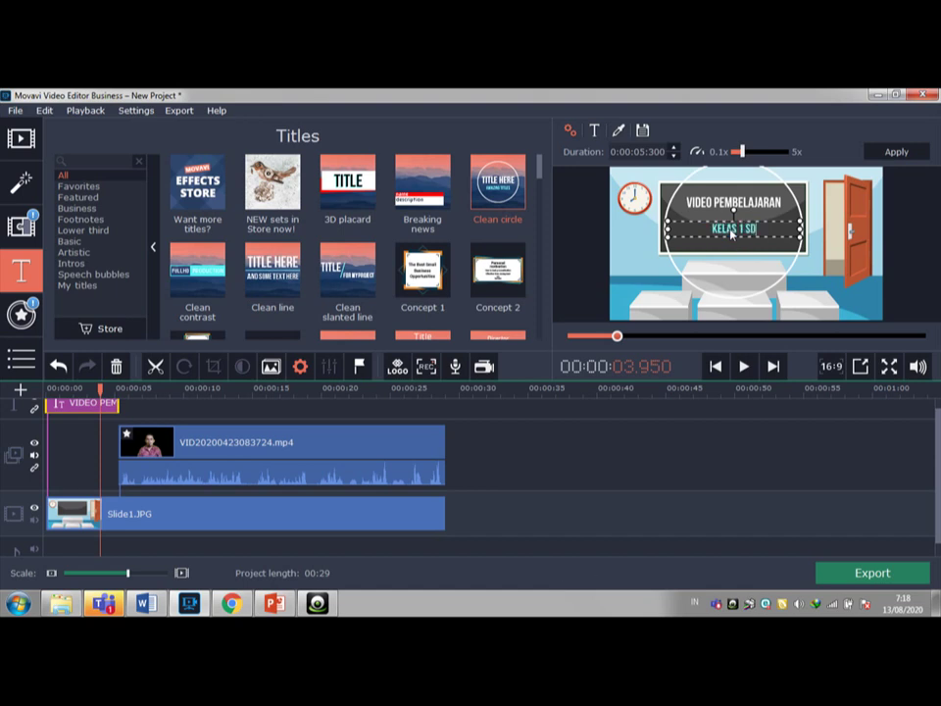
{"action": "type", "text": "N LIMBUN"}
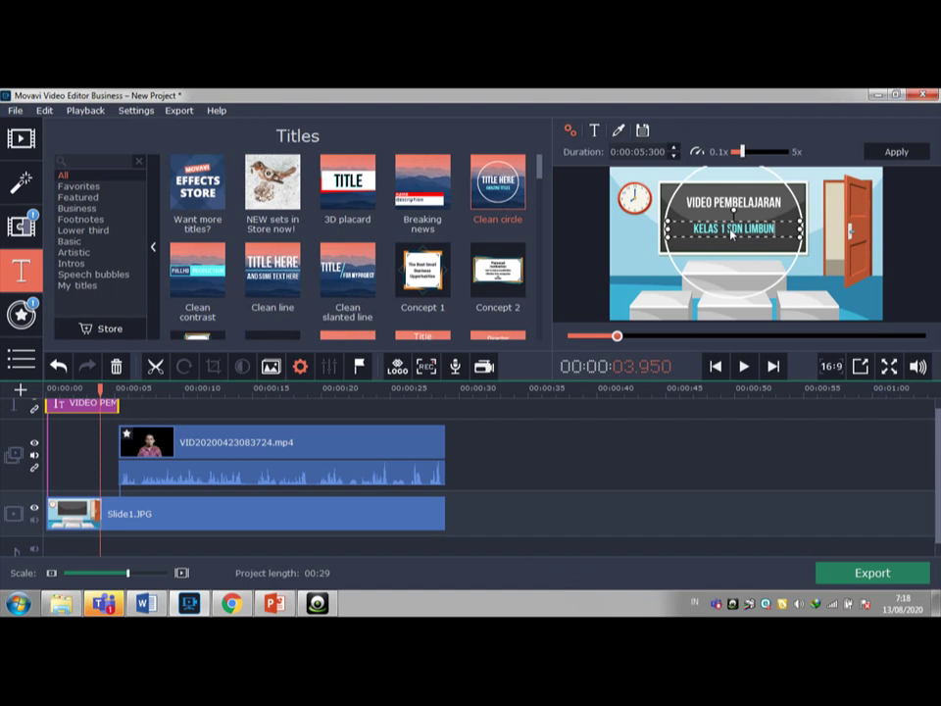
{"action": "type", "text": "G PUTRI"}
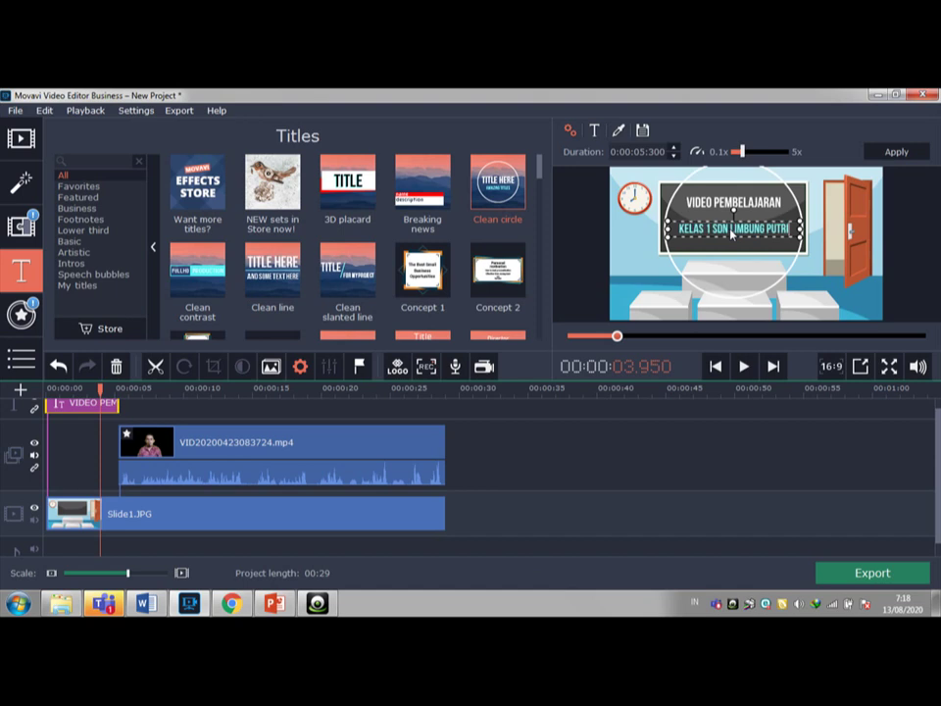
{"action": "left_click", "coordinate": [804, 305]}
{"action": "left_click_drag", "start_coordinate": [804, 305], "coordinate": [760, 262]}
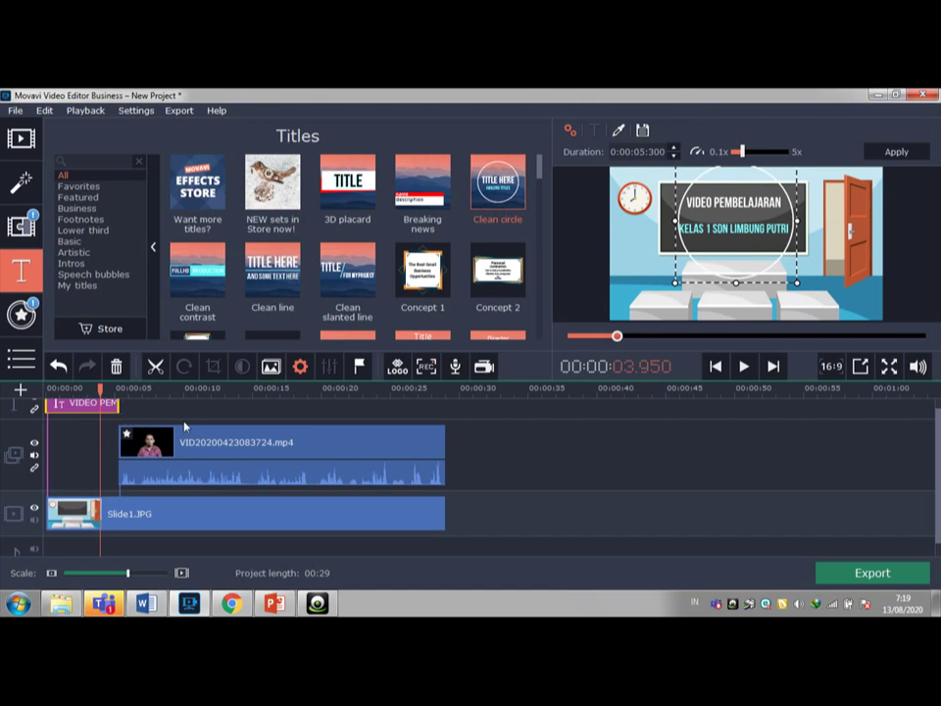
Preview the project from the start, pausing around 7.5 s to check the opening title.
{"action": "left_click_drag", "start_coordinate": [618, 336], "coordinate": [564, 344]}
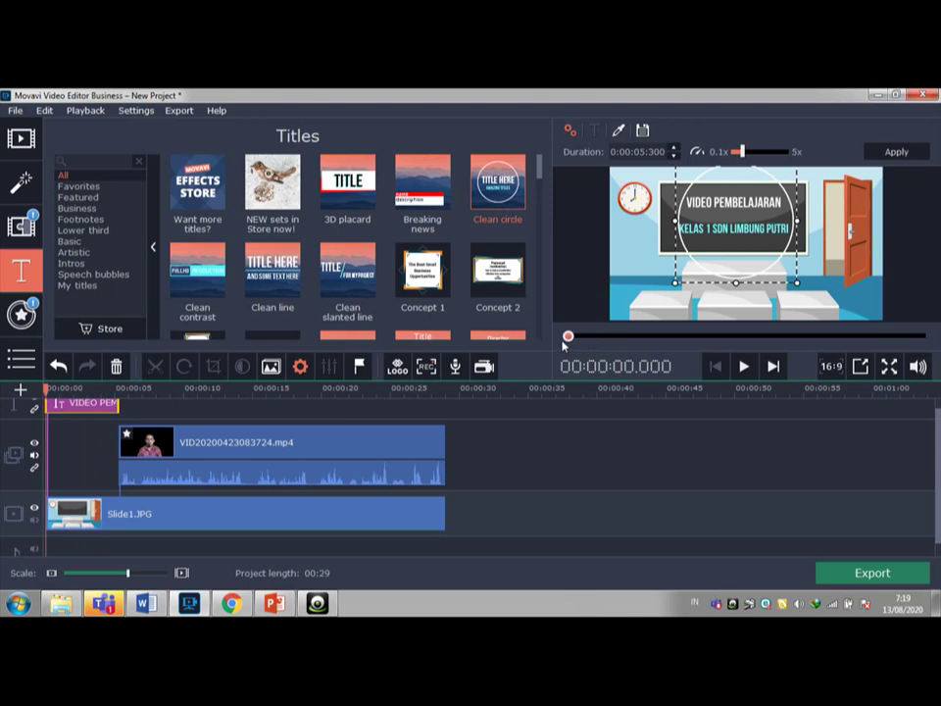
{"action": "left_click", "coordinate": [743, 367]}
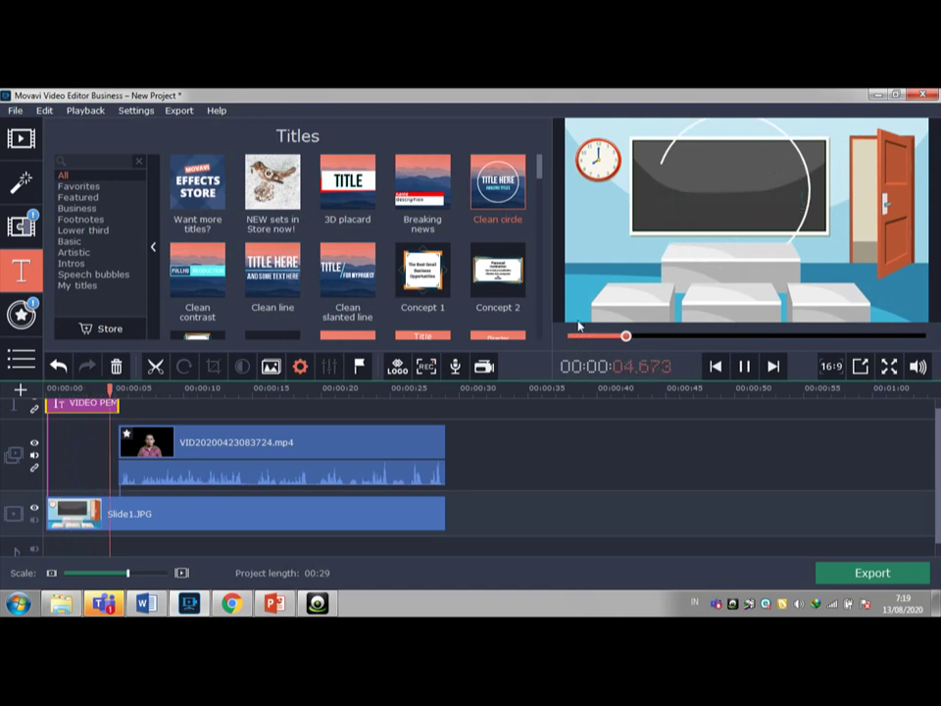
{"action": "left_click", "coordinate": [744, 368]}
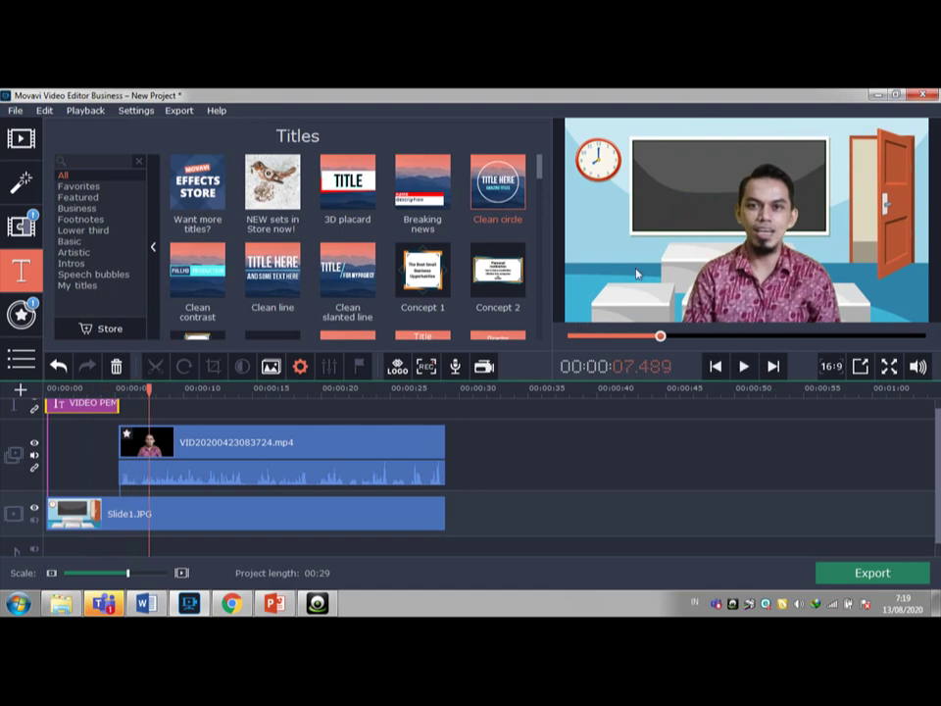
Add a Lower third title after the opening title with the presenter's name, then replay from the start.
{"action": "left_click_drag", "start_coordinate": [541, 180], "coordinate": [549, 236]}
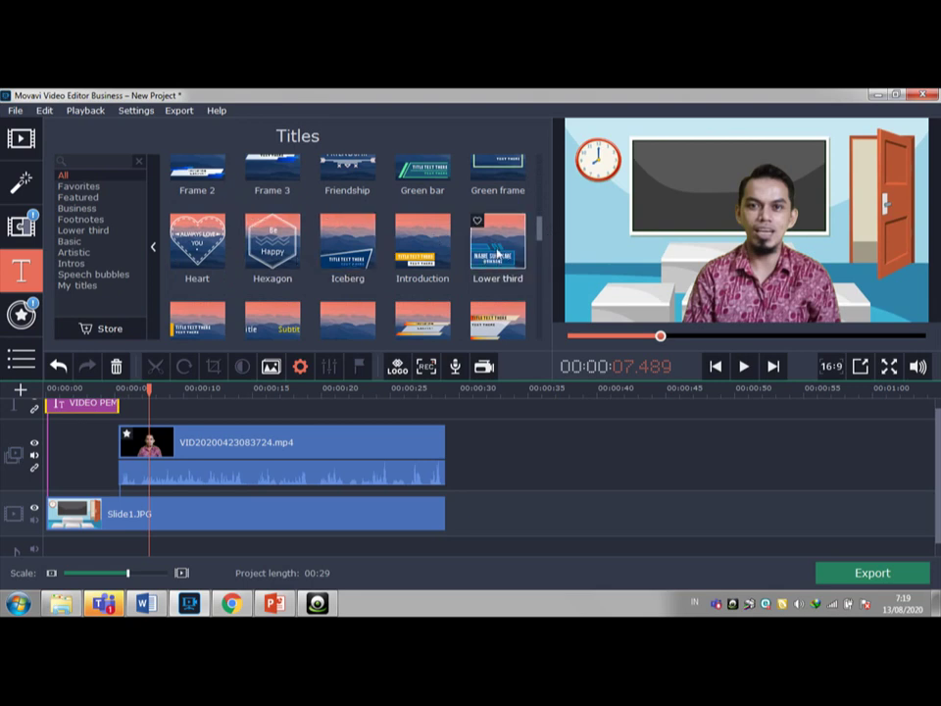
{"action": "left_click_drag", "start_coordinate": [494, 260], "coordinate": [122, 406]}
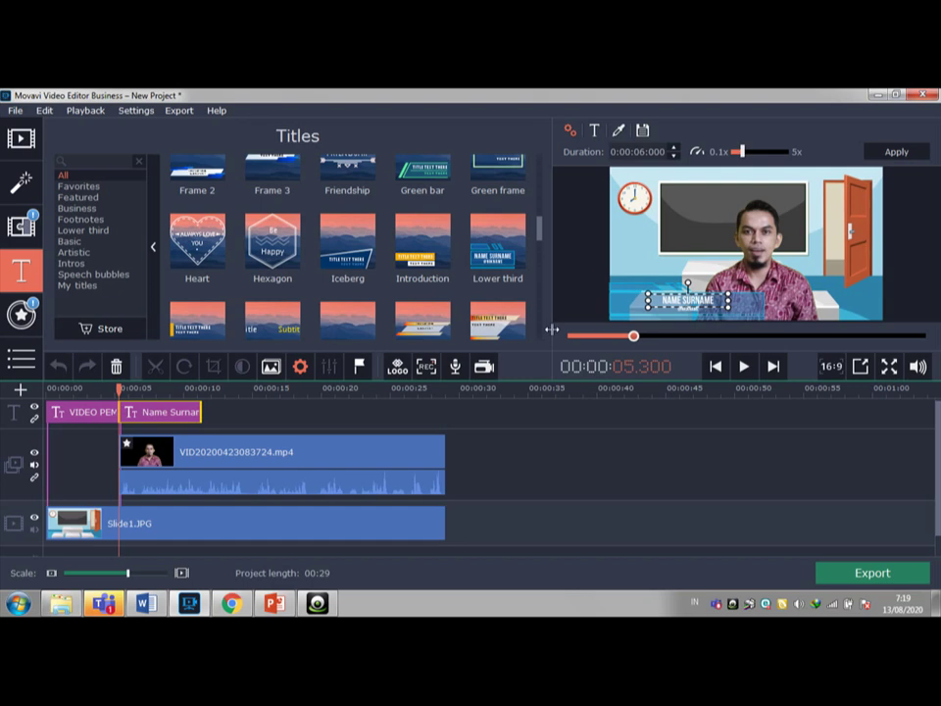
{"action": "double_click", "coordinate": [689, 304]}
{"action": "type", "text": "AYATOLLAH HIDAYAT"}
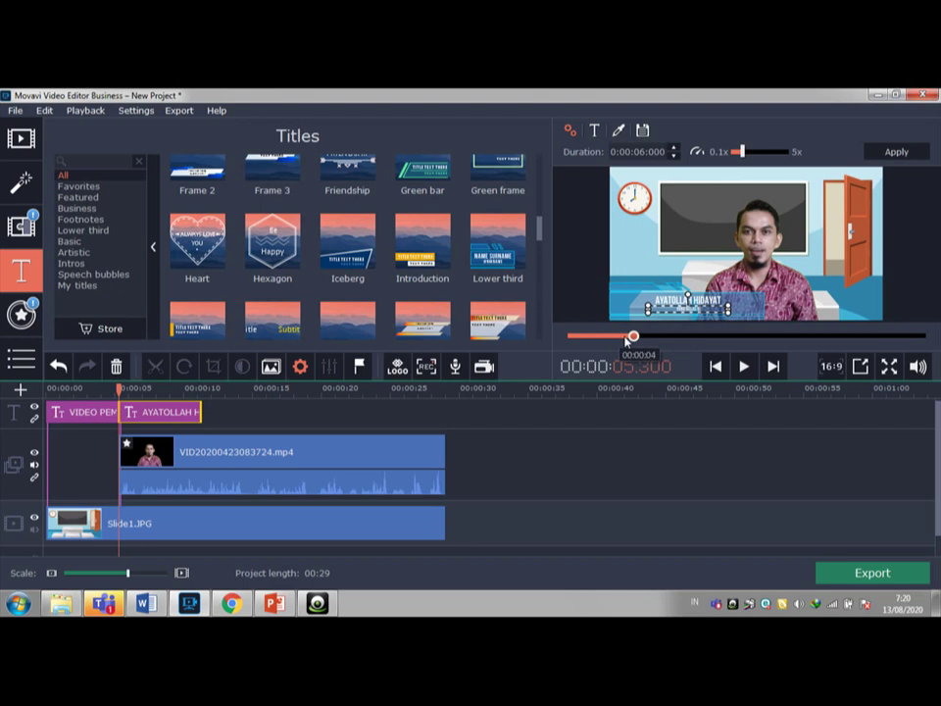
{"action": "left_click_drag", "start_coordinate": [635, 336], "coordinate": [568, 337]}
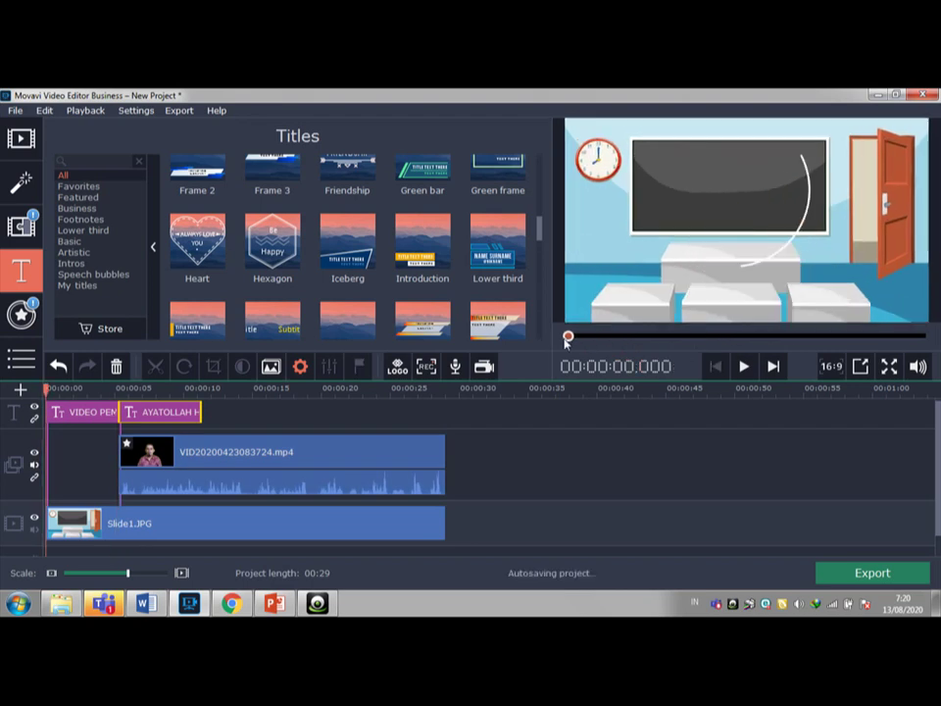
{"action": "left_click", "coordinate": [745, 366]}
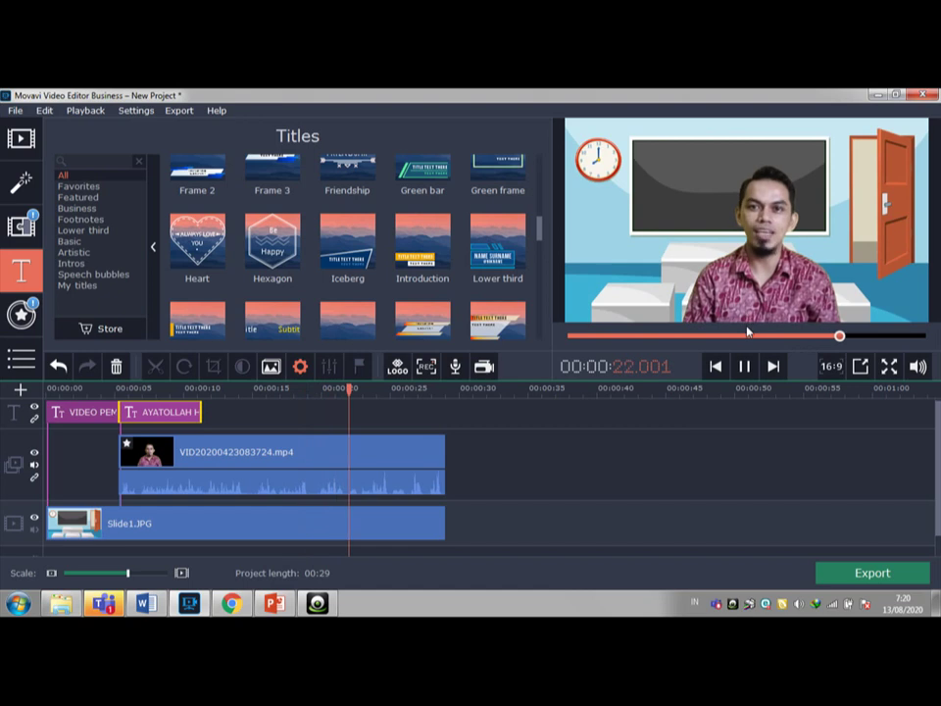
{"action": "left_click", "coordinate": [746, 366]}
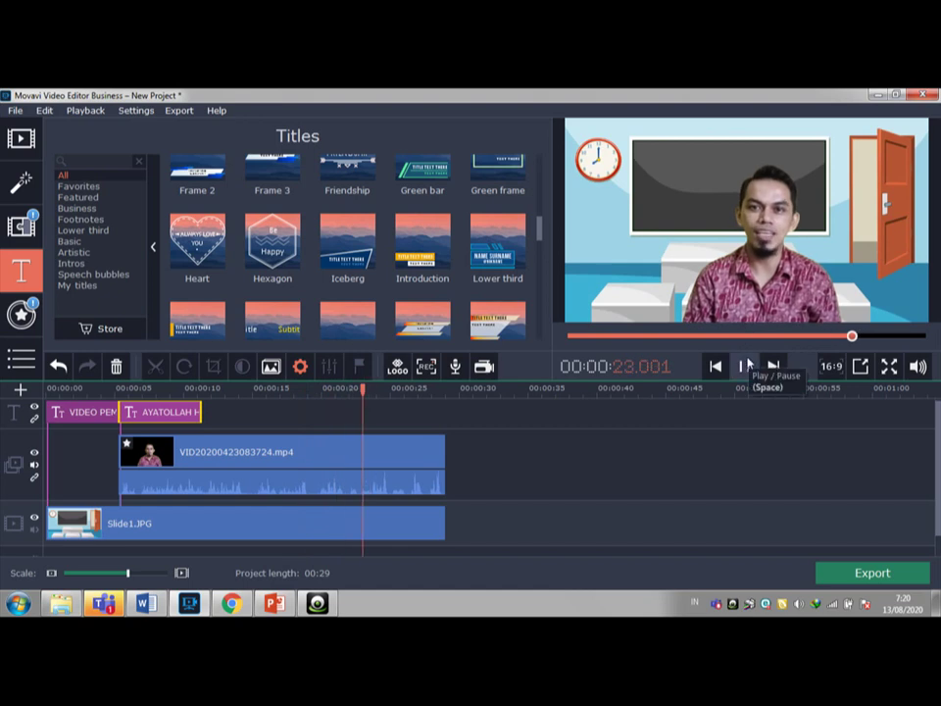
{"action": "left_click", "coordinate": [747, 366]}
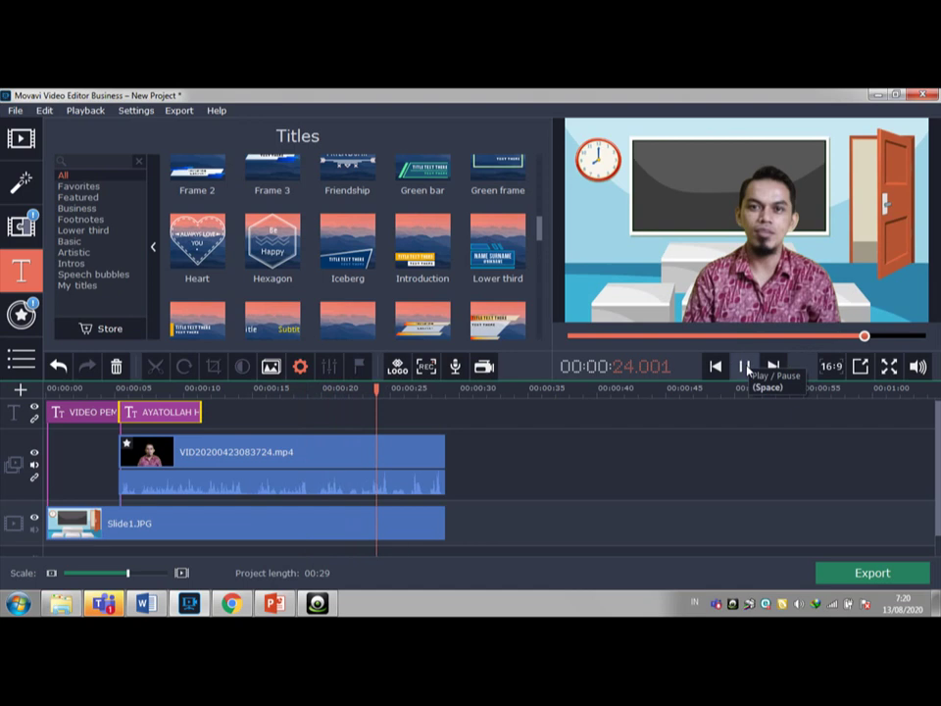
{"action": "left_click", "coordinate": [746, 367]}
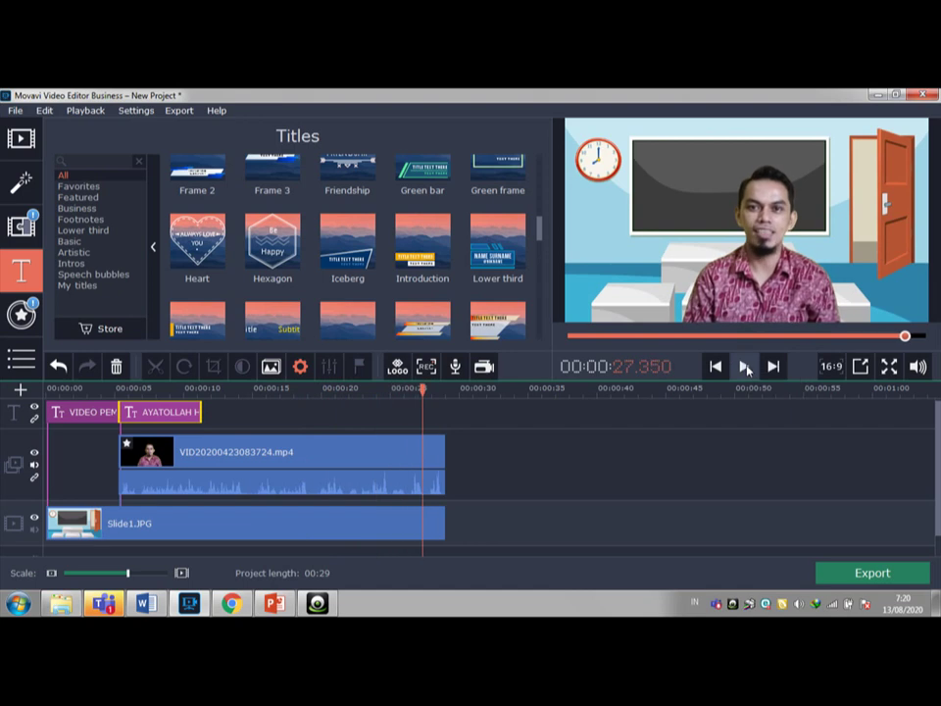
Place a Concept 1 title at the playhead and trim it to end near 29 seconds.
{"action": "left_click_drag", "start_coordinate": [543, 232], "coordinate": [540, 183]}
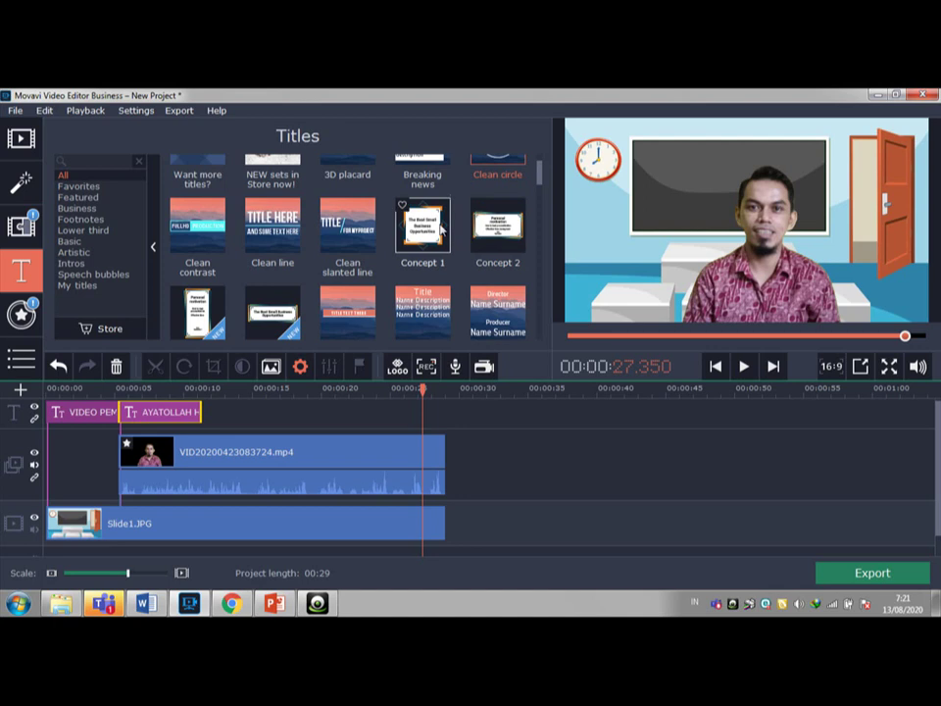
{"action": "left_click_drag", "start_coordinate": [423, 224], "coordinate": [429, 413]}
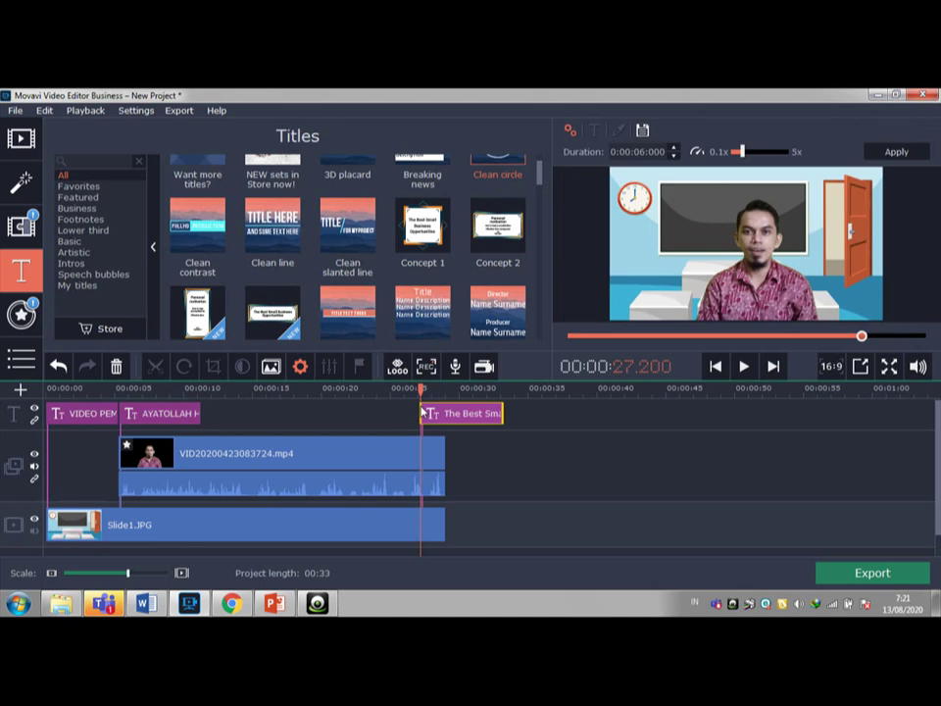
{"action": "left_click_drag", "start_coordinate": [507, 413], "coordinate": [449, 418]}
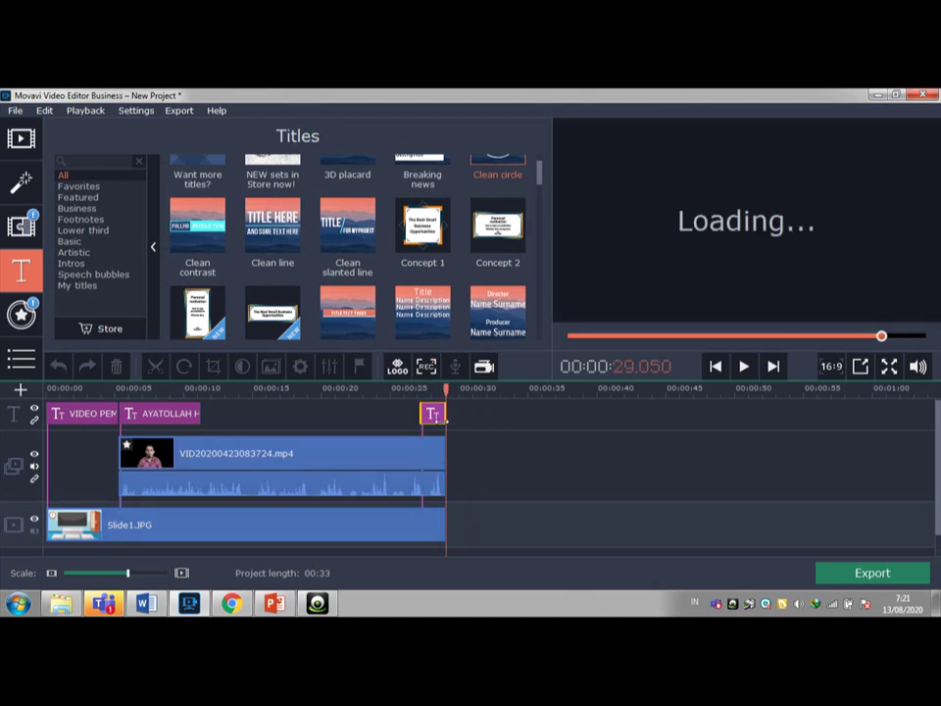
{"action": "left_click", "coordinate": [436, 417]}
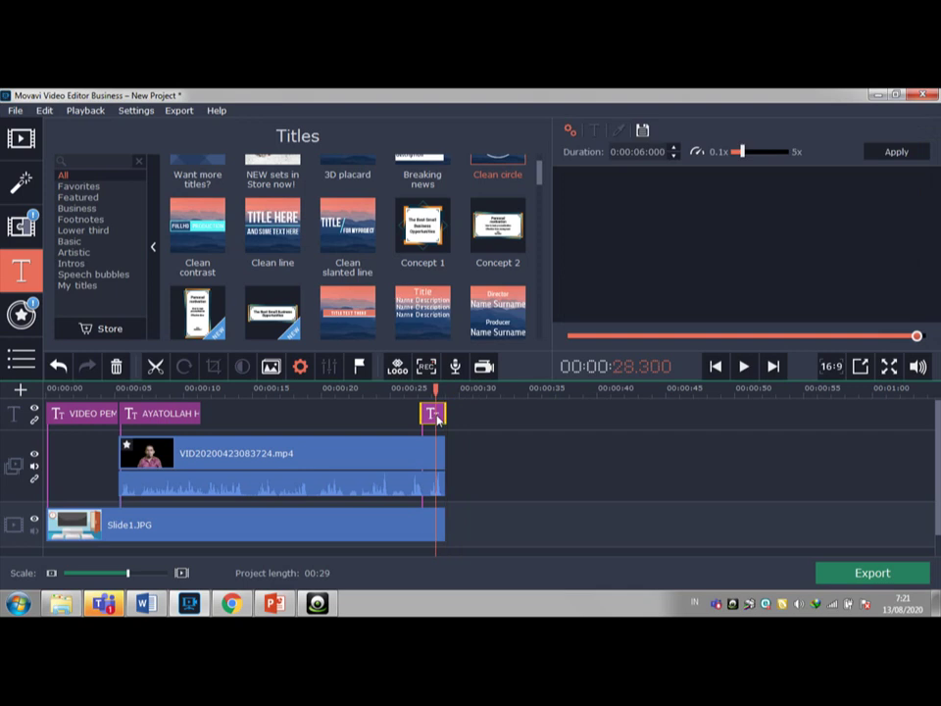
Change the title card's text to PECAHAN.
{"action": "double_click", "coordinate": [762, 240]}
{"action": "key", "text": "ctrl+a"}
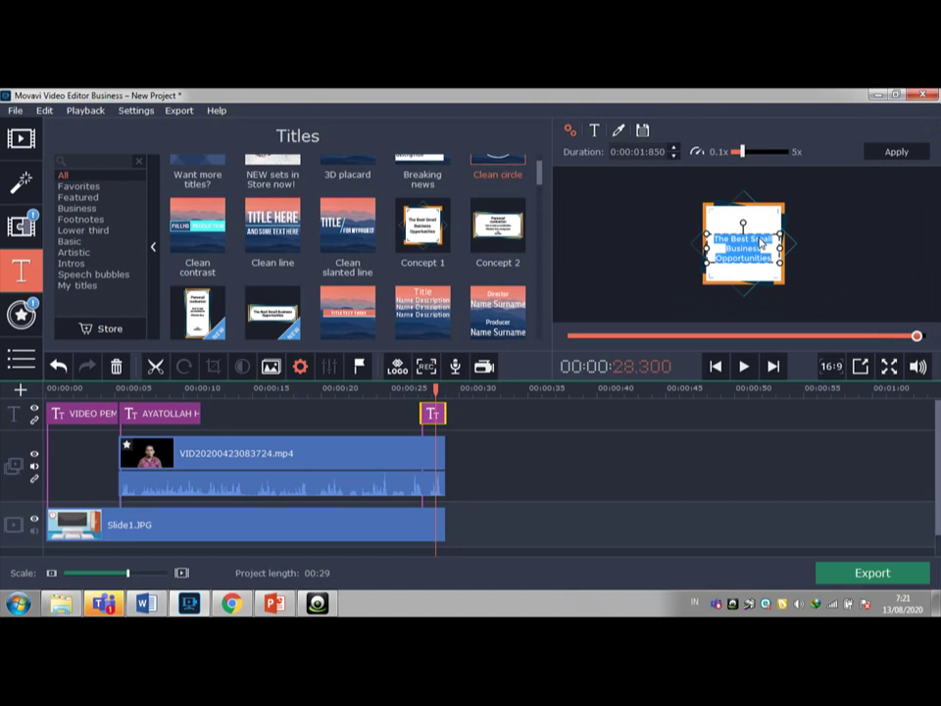
{"action": "type", "text": "PECAHAN"}
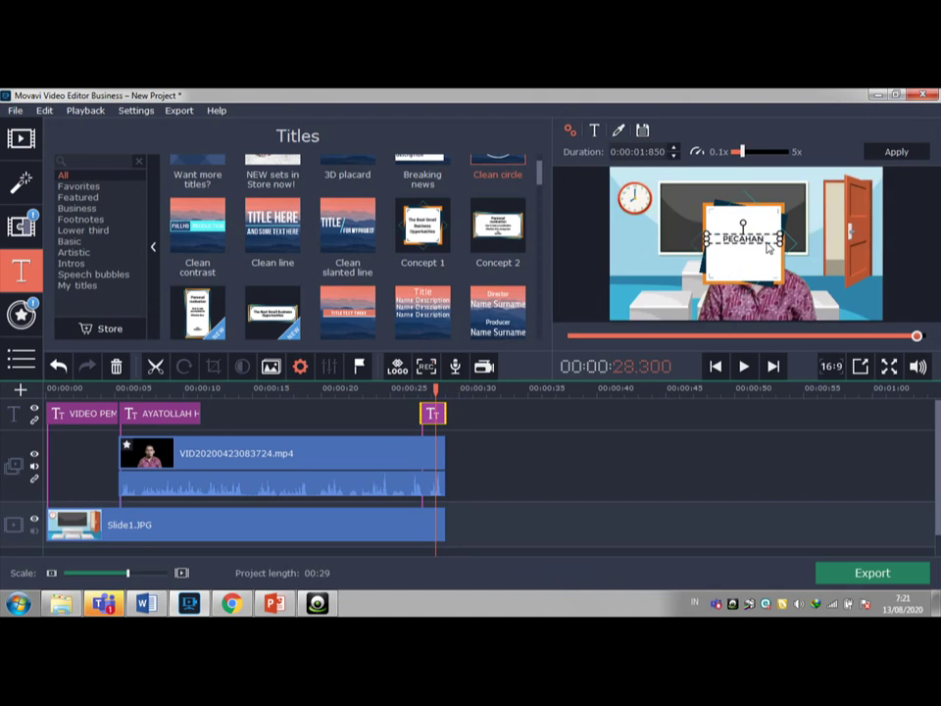
Shrink the card and move it and its text to the upper right beside the door.
{"action": "left_click_drag", "start_coordinate": [773, 248], "coordinate": [708, 240]}
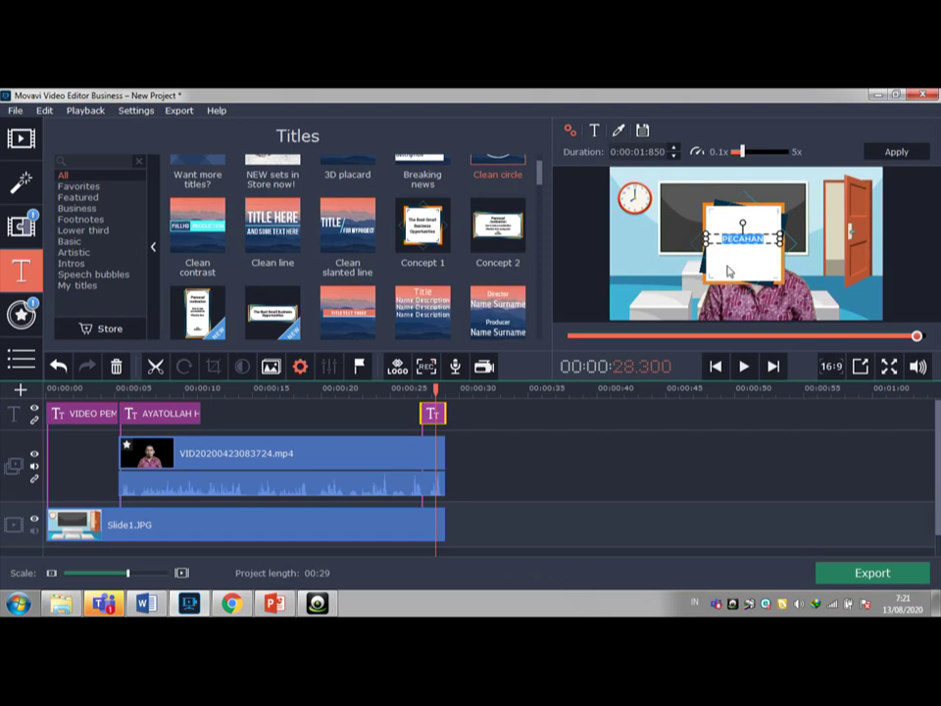
{"action": "left_click_drag", "start_coordinate": [729, 265], "coordinate": [646, 249]}
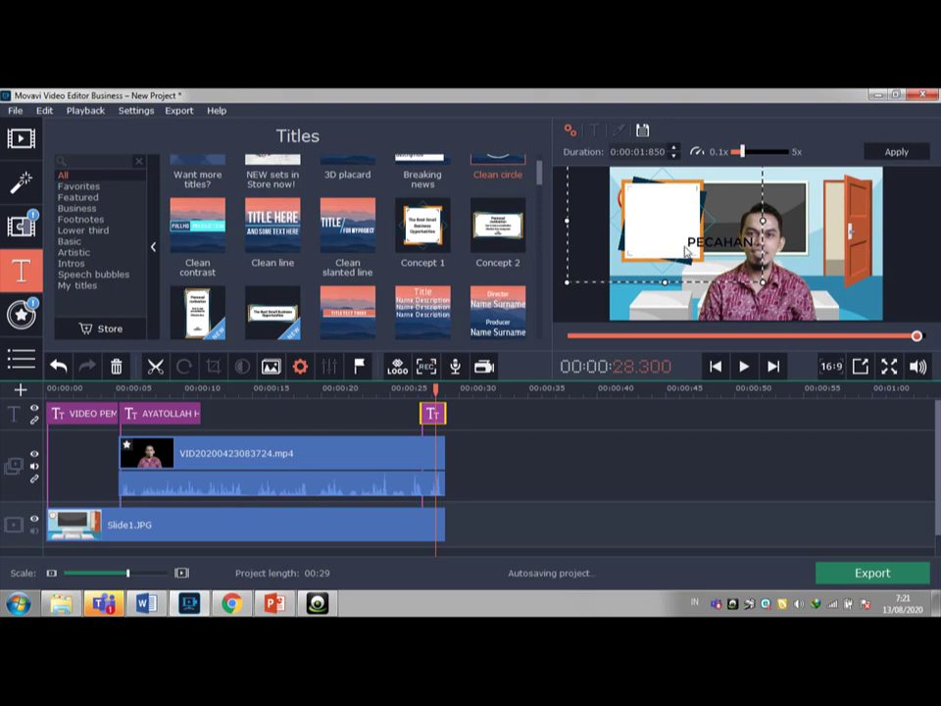
{"action": "left_click_drag", "start_coordinate": [566, 285], "coordinate": [630, 248]}
{"action": "left_click_drag", "start_coordinate": [712, 202], "coordinate": [866, 216]}
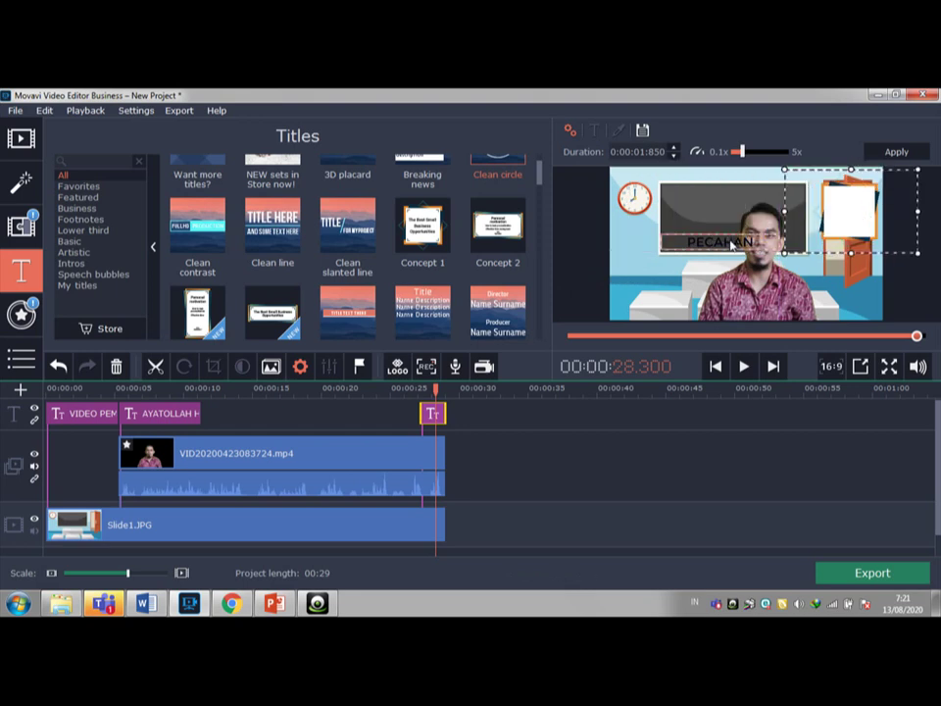
{"action": "left_click_drag", "start_coordinate": [734, 244], "coordinate": [849, 210]}
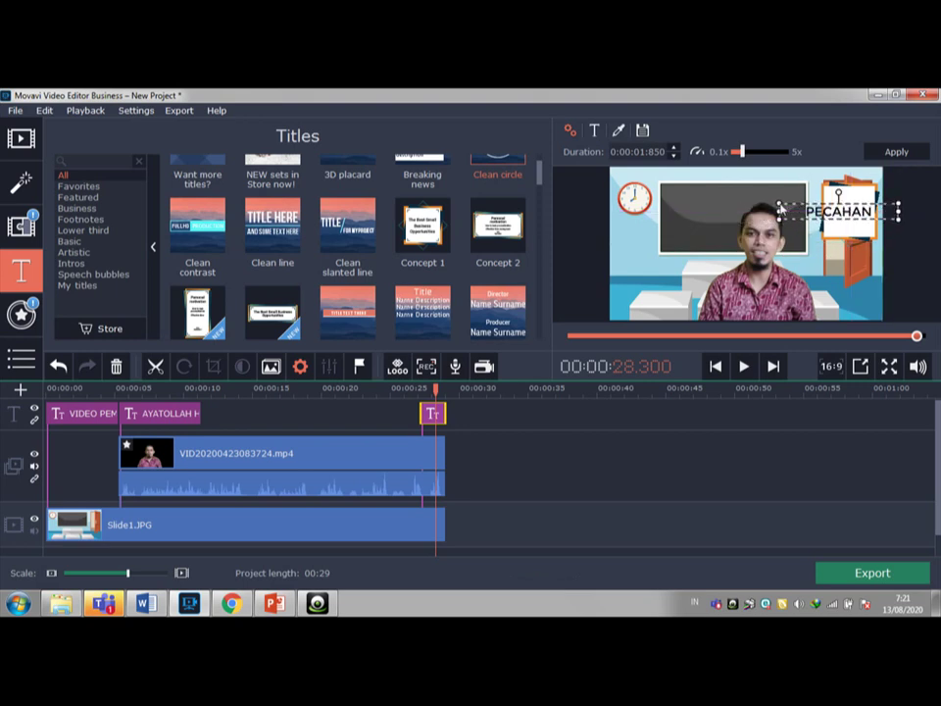
{"action": "left_click_drag", "start_coordinate": [781, 208], "coordinate": [814, 211]}
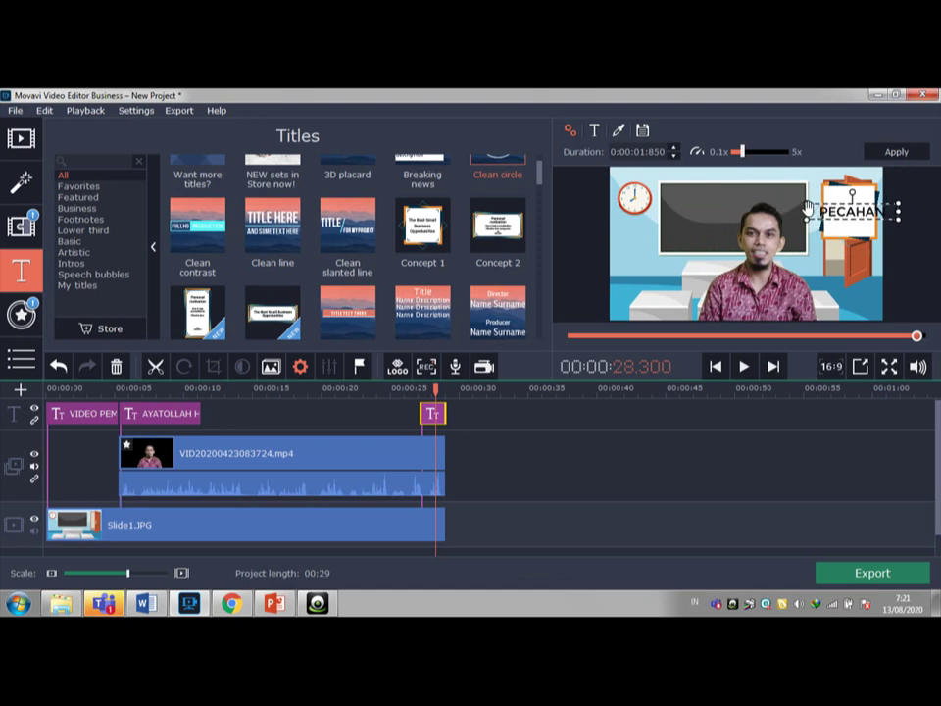
Set the PECAHAN text to size 60 and nudge it to fit inside the white card.
{"action": "left_click", "coordinate": [594, 131]}
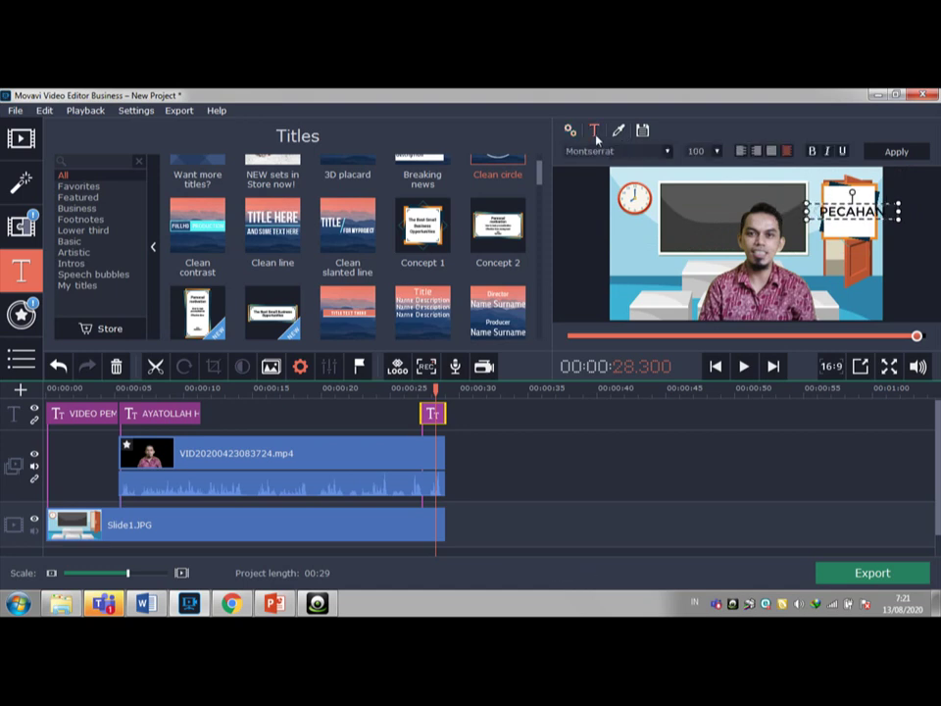
{"action": "left_click", "coordinate": [719, 152]}
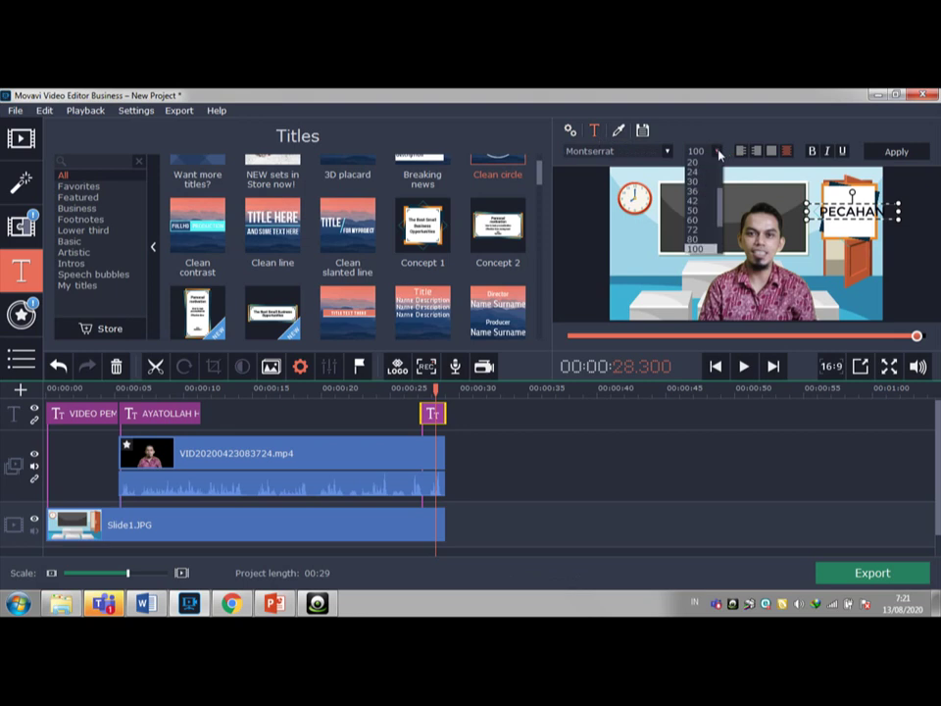
{"action": "left_click", "coordinate": [698, 210]}
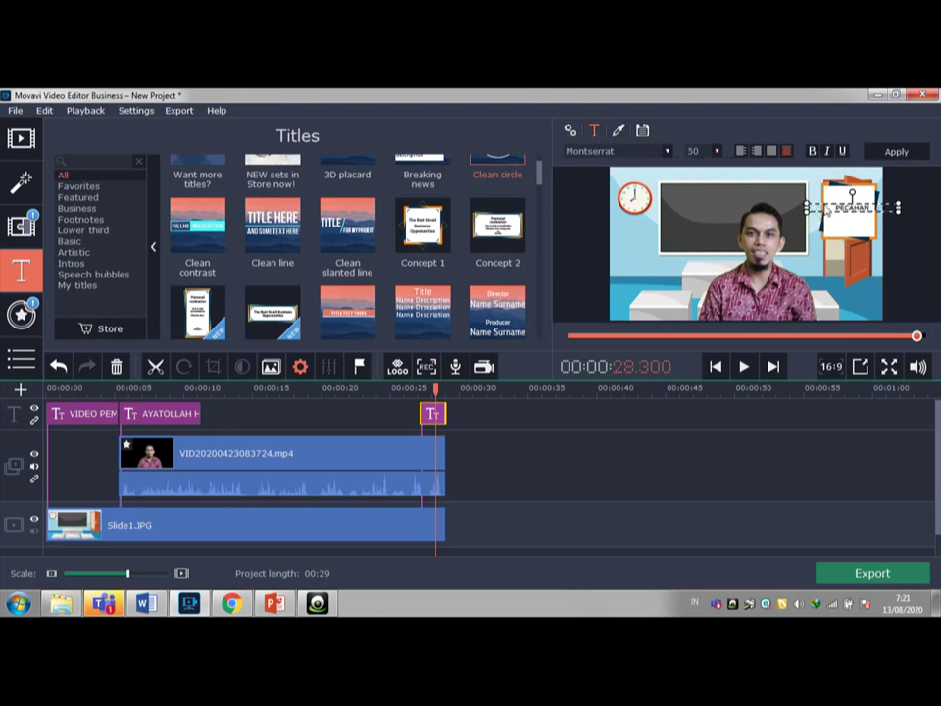
{"action": "left_click_drag", "start_coordinate": [828, 209], "coordinate": [822, 207]}
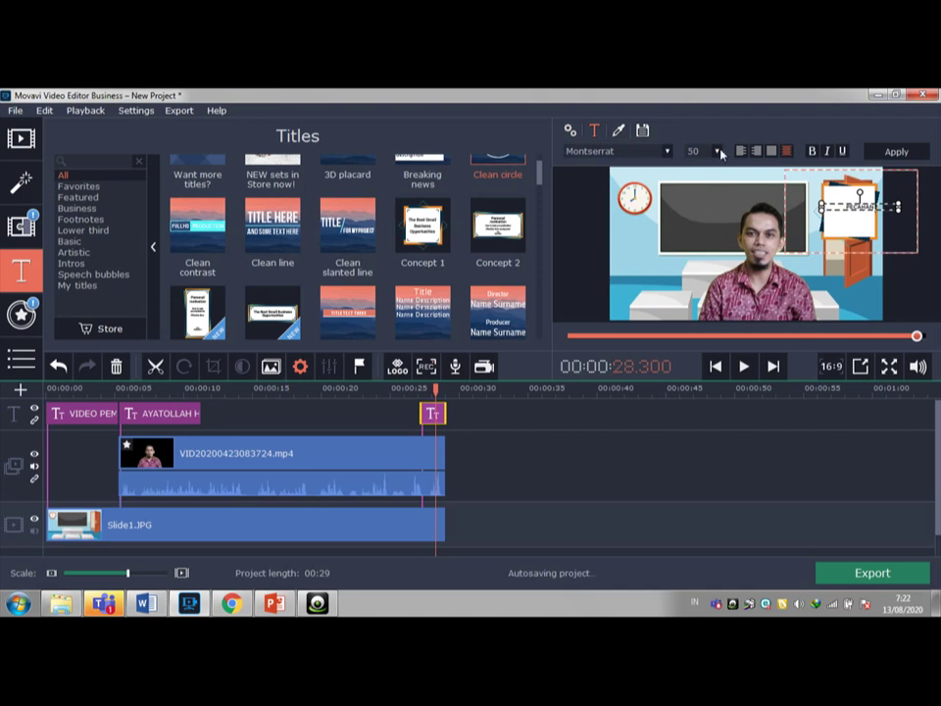
{"action": "left_click", "coordinate": [718, 152]}
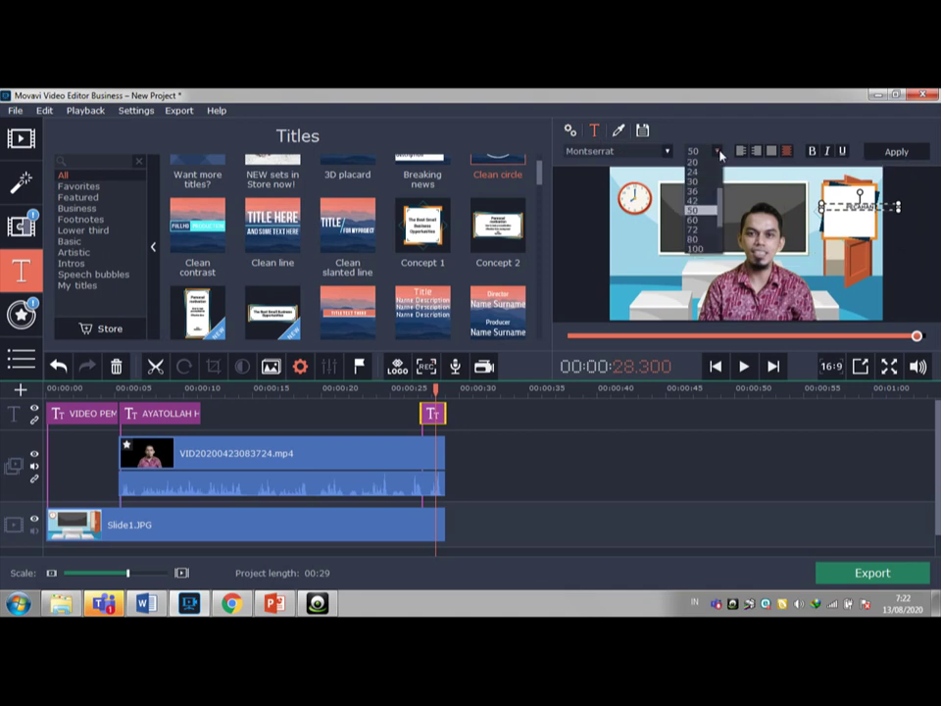
{"action": "left_click", "coordinate": [697, 220]}
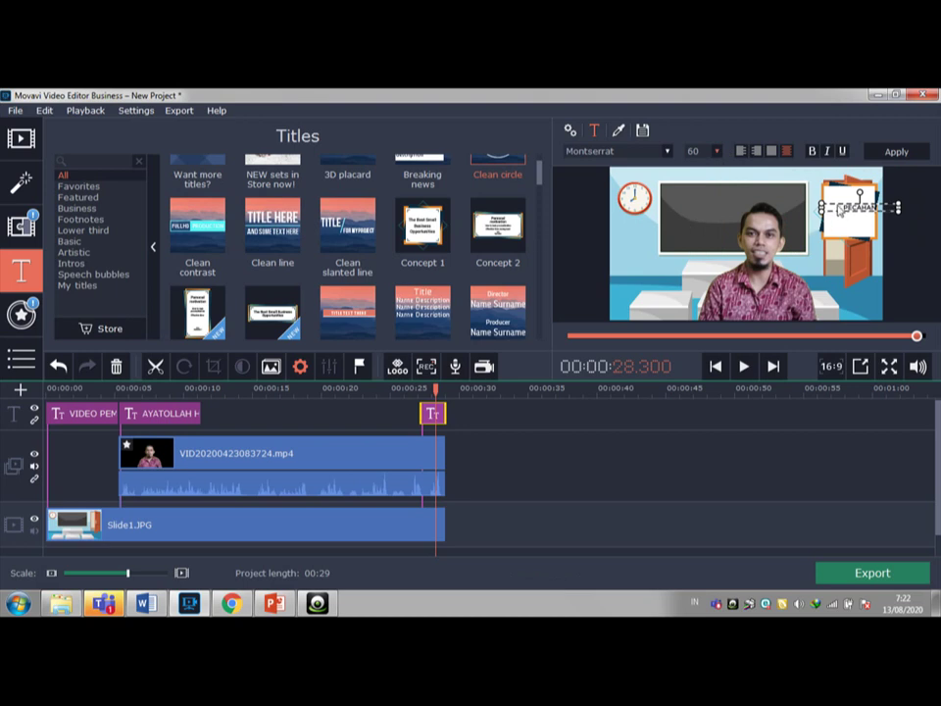
{"action": "left_click_drag", "start_coordinate": [838, 214], "coordinate": [829, 217]}
{"action": "left_click", "coordinate": [403, 388]}
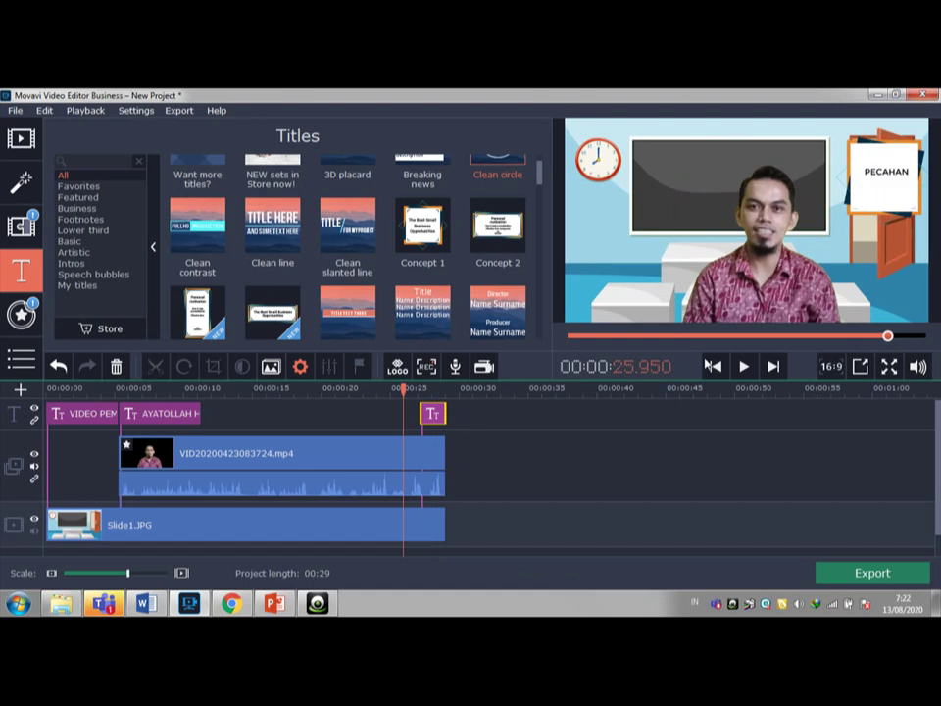
{"action": "left_click", "coordinate": [743, 368]}
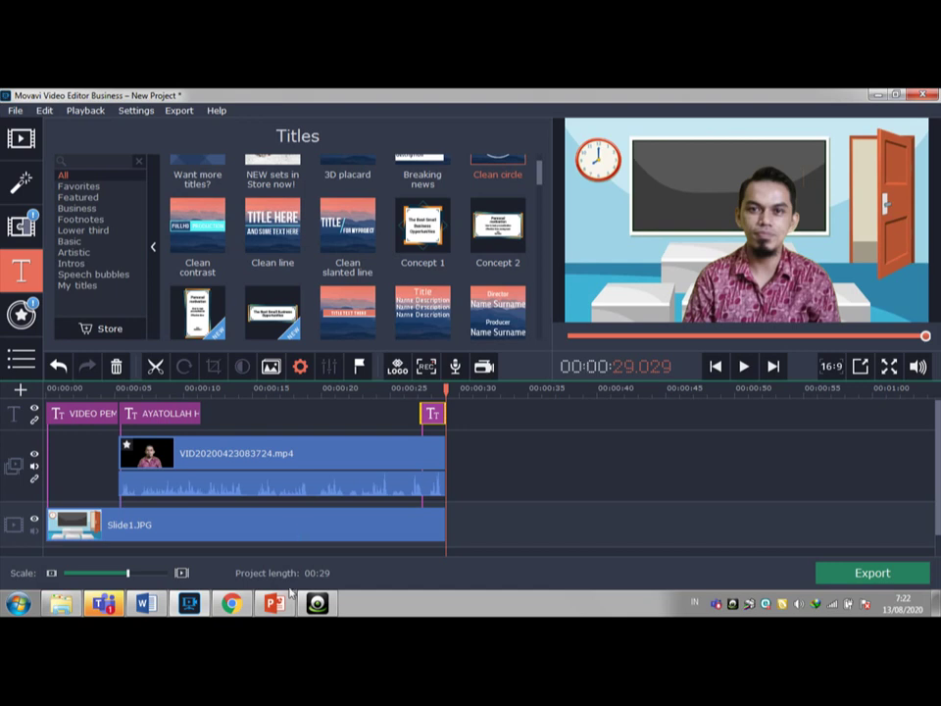
{"action": "left_click", "coordinate": [146, 603]}
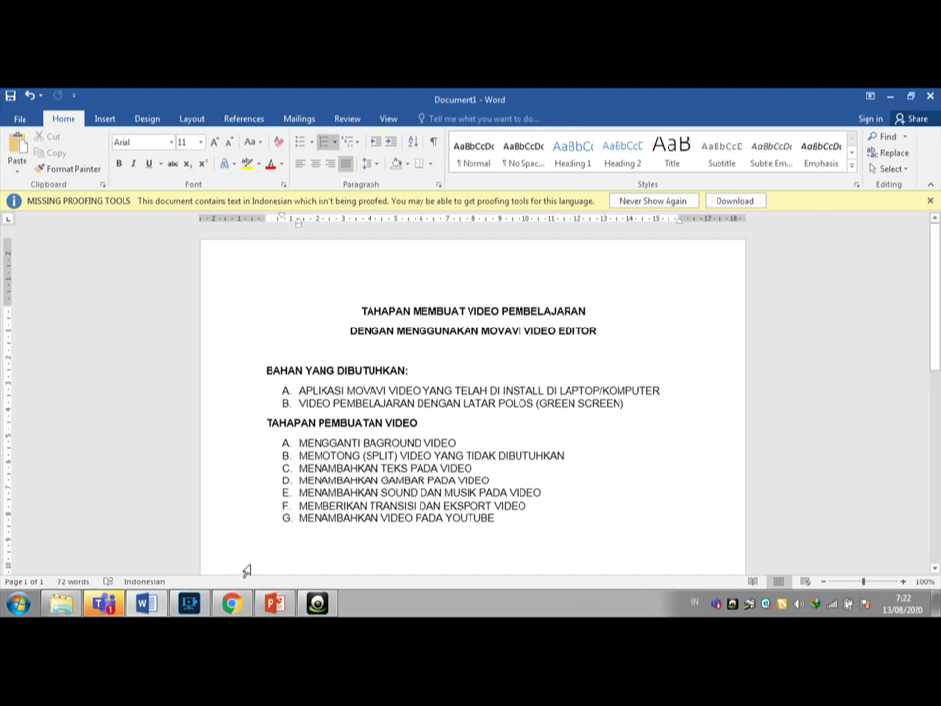
{"action": "left_click", "coordinate": [193, 603]}
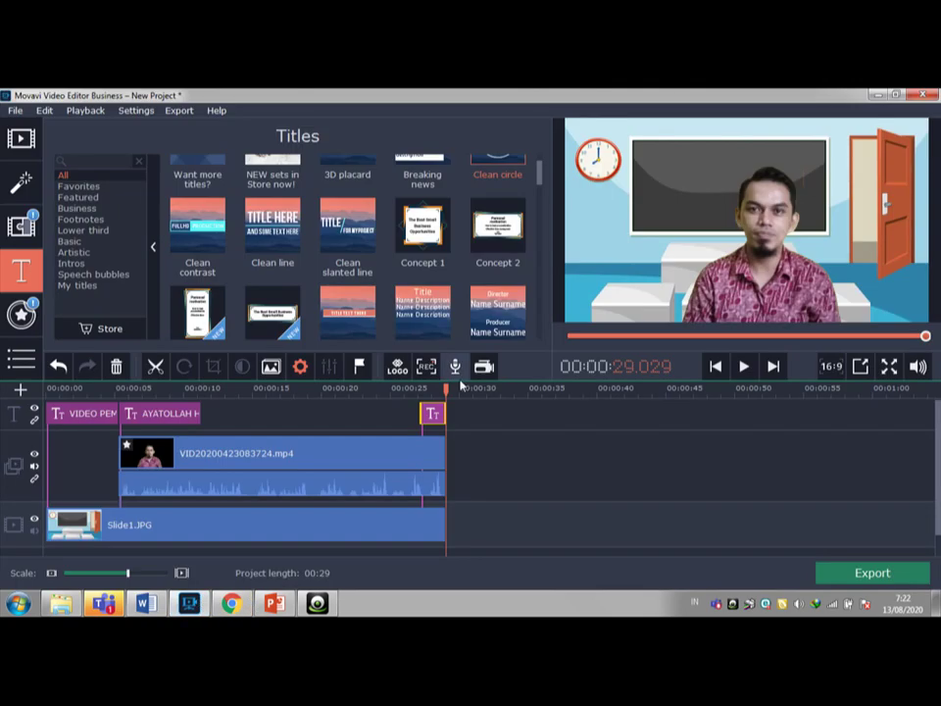
With the playhead at 7.2 s, pick the 'pecahan pizza 1' image from the workshop materials folder.
{"action": "left_click_drag", "start_coordinate": [434, 390], "coordinate": [145, 412]}
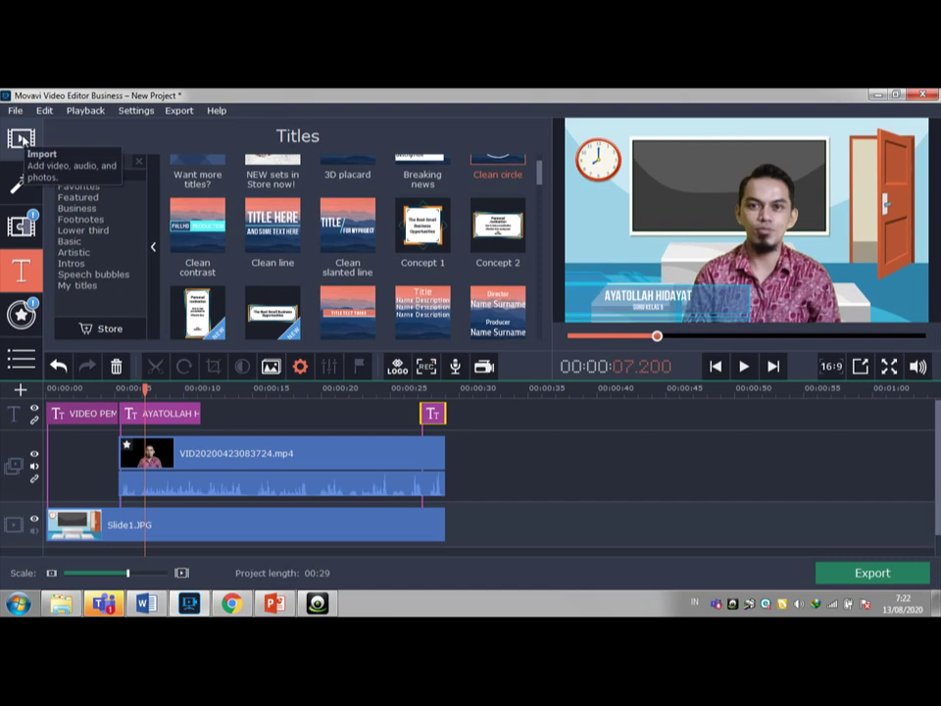
{"action": "left_click", "coordinate": [21, 139]}
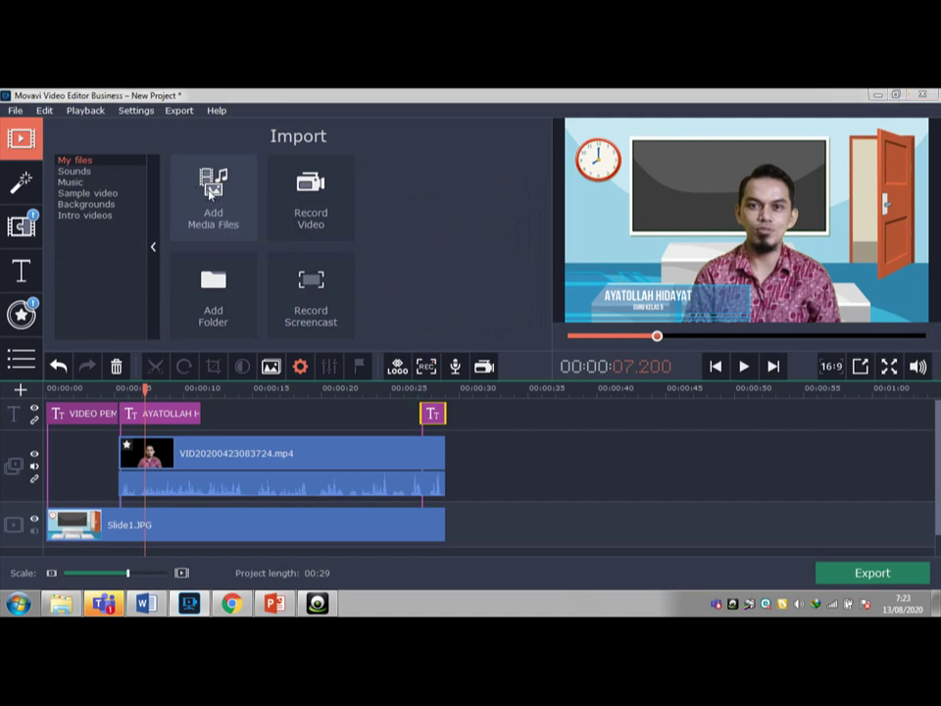
{"action": "left_click", "coordinate": [210, 193]}
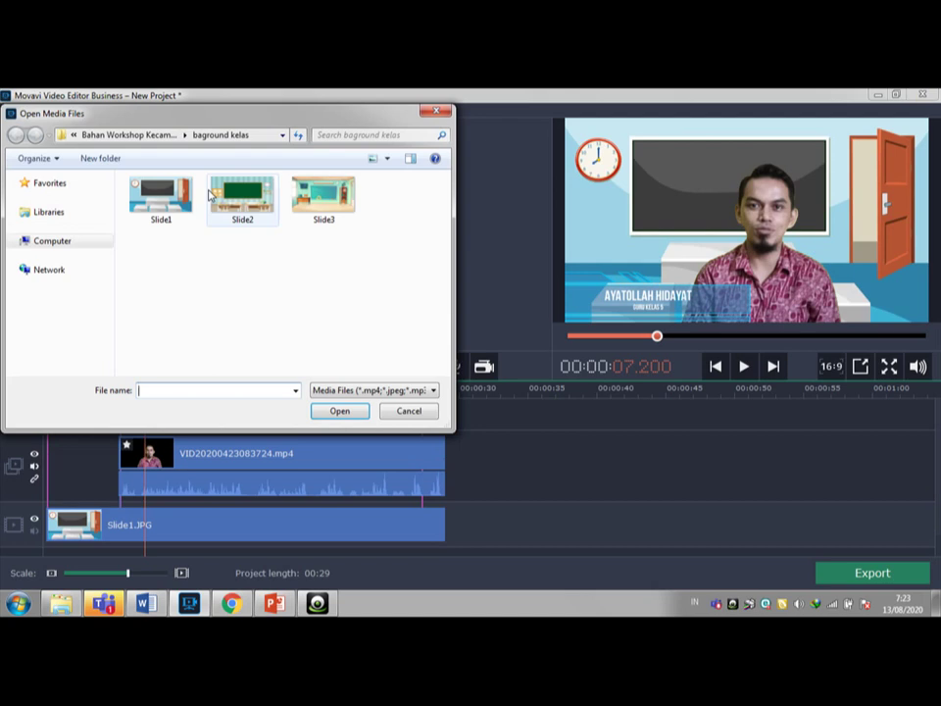
{"action": "left_click", "coordinate": [165, 138]}
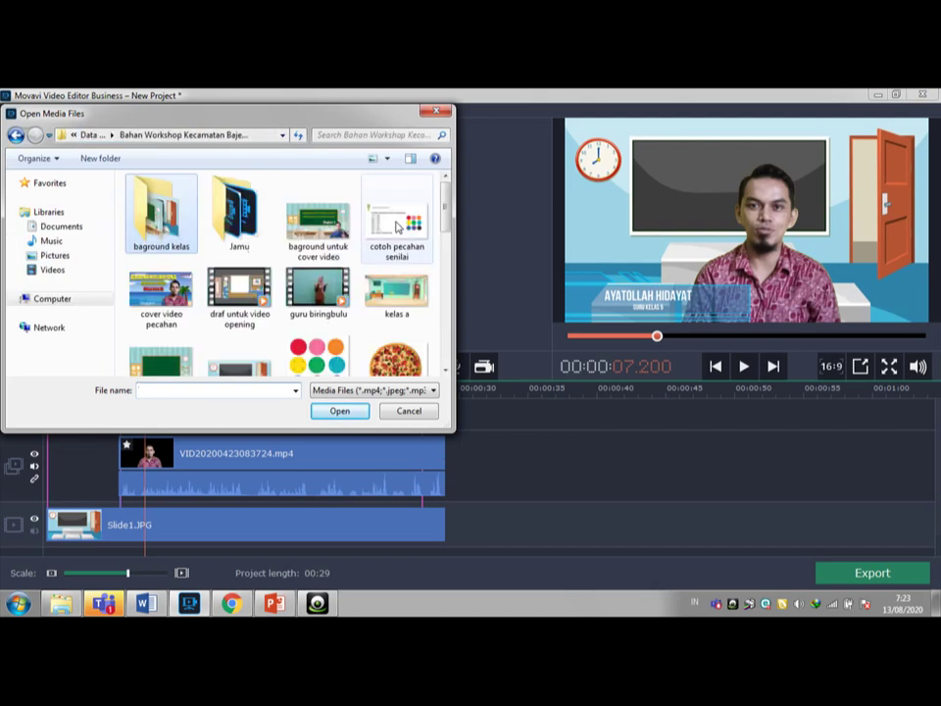
{"action": "scroll", "coordinate": [448, 229], "scroll_direction": "down", "scroll_amount": 2}
{"action": "scroll", "coordinate": [448, 229], "scroll_direction": "down", "scroll_amount": 2}
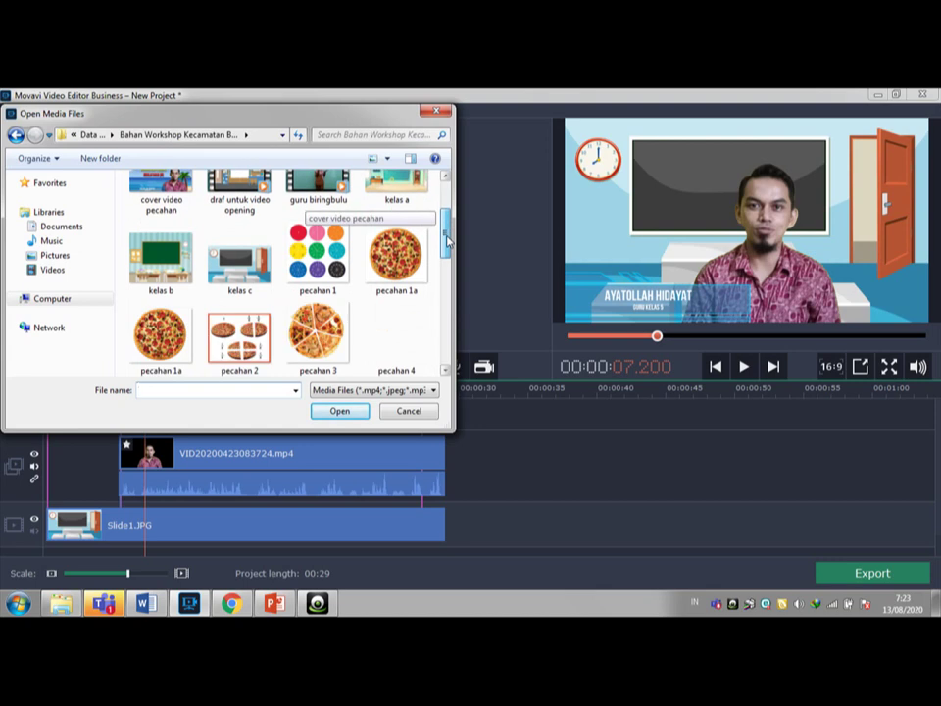
{"action": "scroll", "coordinate": [449, 238], "scroll_direction": "down", "scroll_amount": 2}
{"action": "mouse_move", "coordinate": [452, 247]}
{"action": "left_mouse_down"}
{"action": "mouse_move", "coordinate": [450, 351]}
{"action": "mouse_move", "coordinate": [454, 283]}
{"action": "mouse_move", "coordinate": [446, 269]}
{"action": "left_mouse_up"}
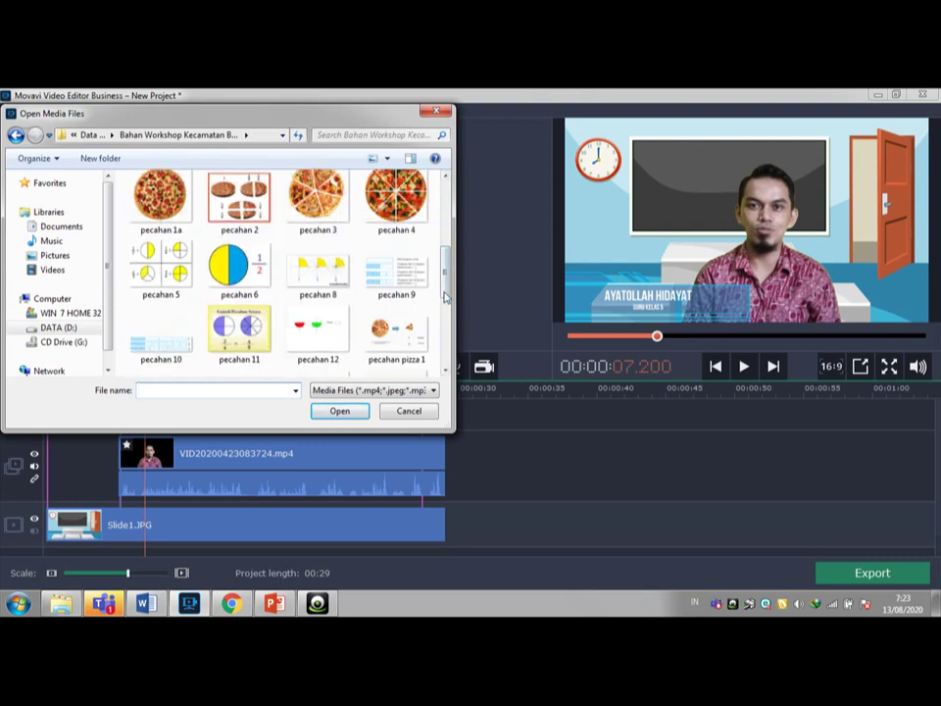
{"action": "left_click", "coordinate": [424, 333]}
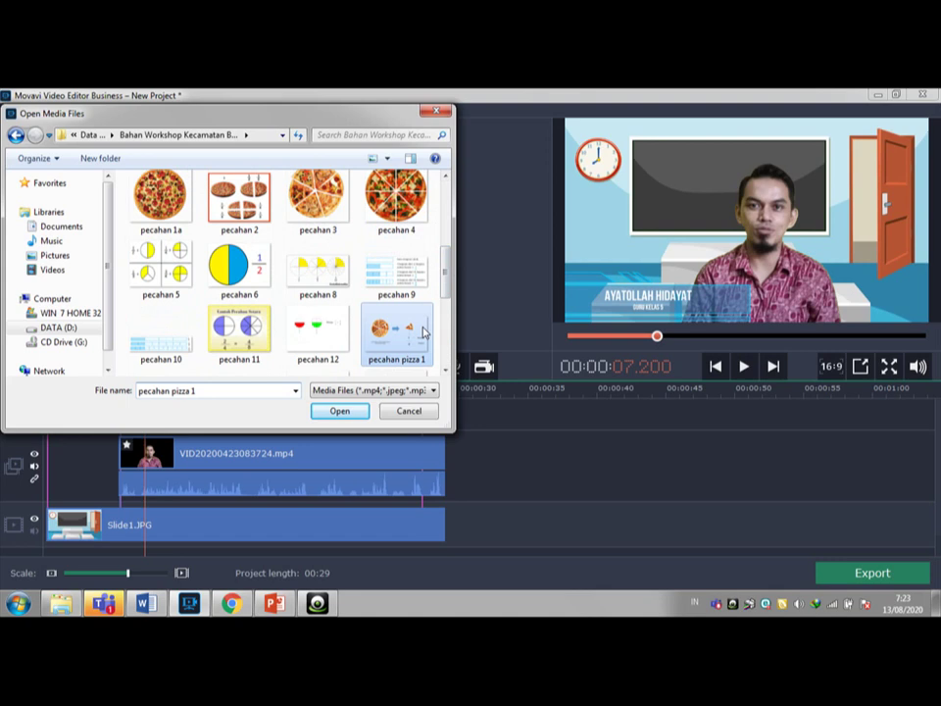
Import 'pecahan pizza 1' and place it on the overlay track at about 25 s.
{"action": "left_click", "coordinate": [339, 411]}
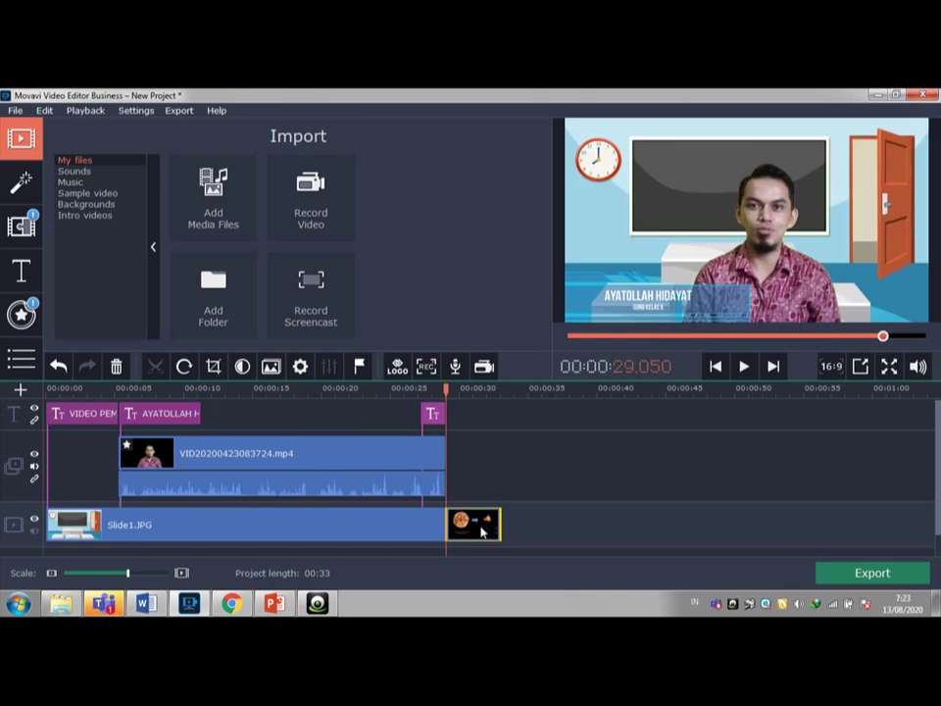
{"action": "left_click_drag", "start_coordinate": [481, 531], "coordinate": [425, 393]}
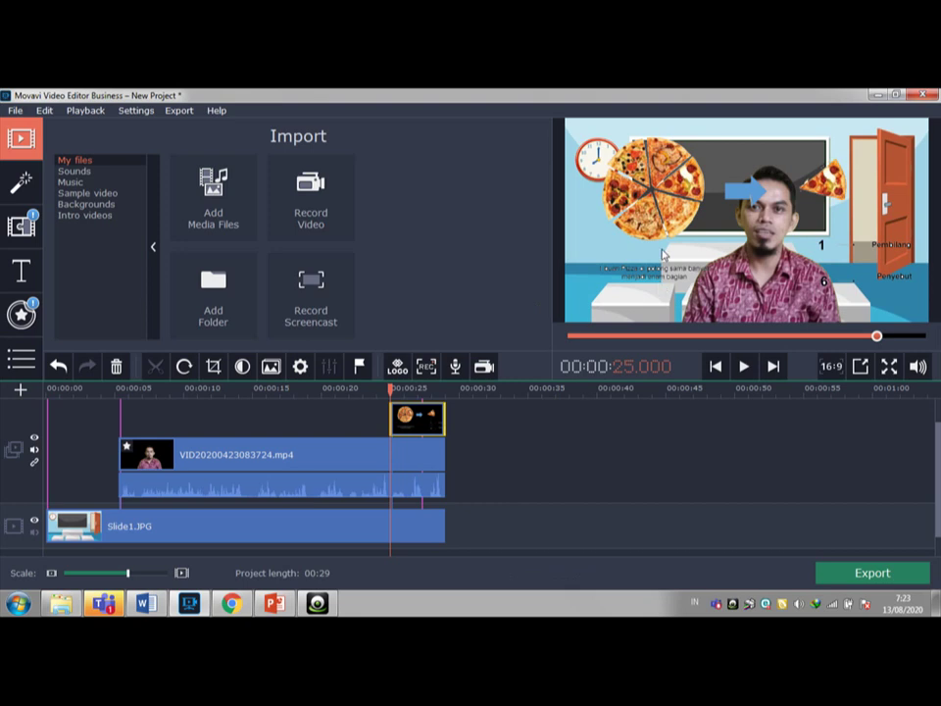
Make the pizza clip a small picture-in-picture on the classroom board, then return the playhead to about 23.6 s.
{"action": "right_click", "coordinate": [429, 419]}
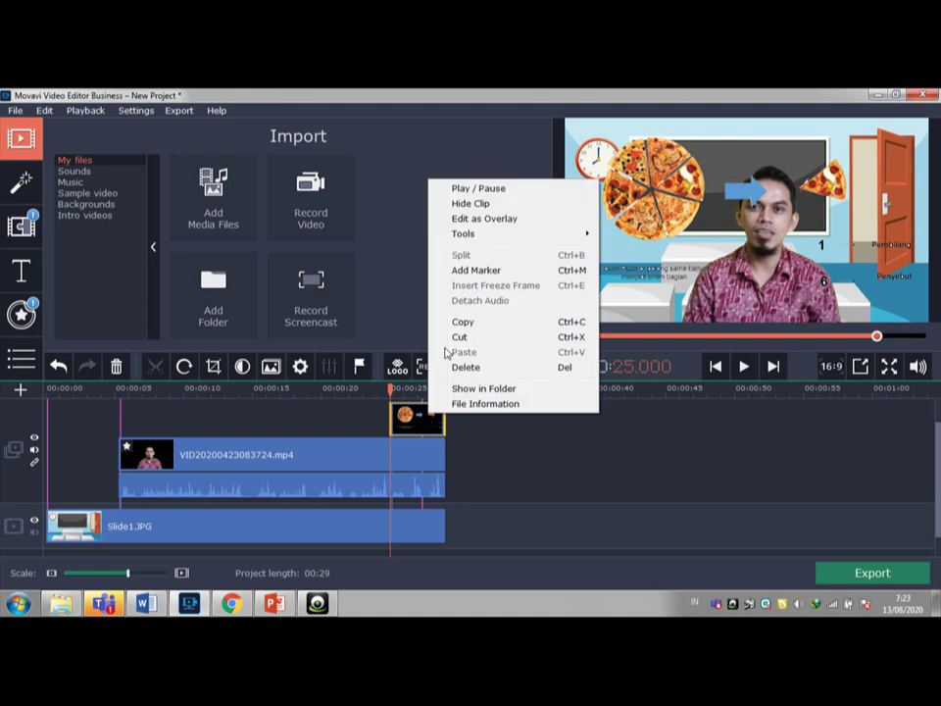
{"action": "left_click", "coordinate": [484, 218]}
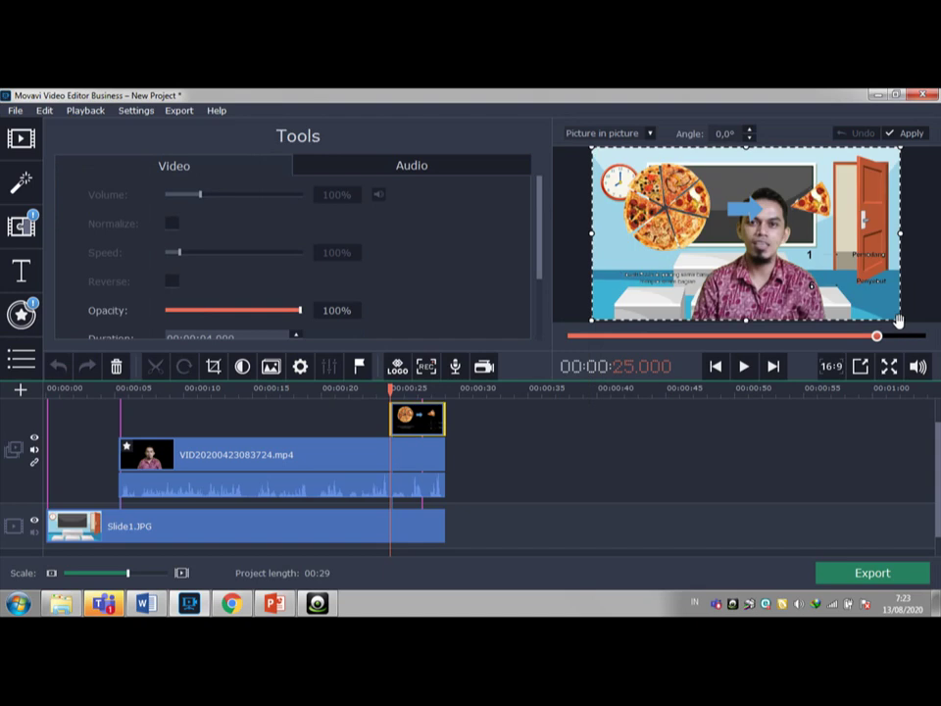
{"action": "left_click_drag", "start_coordinate": [884, 309], "coordinate": [698, 216]}
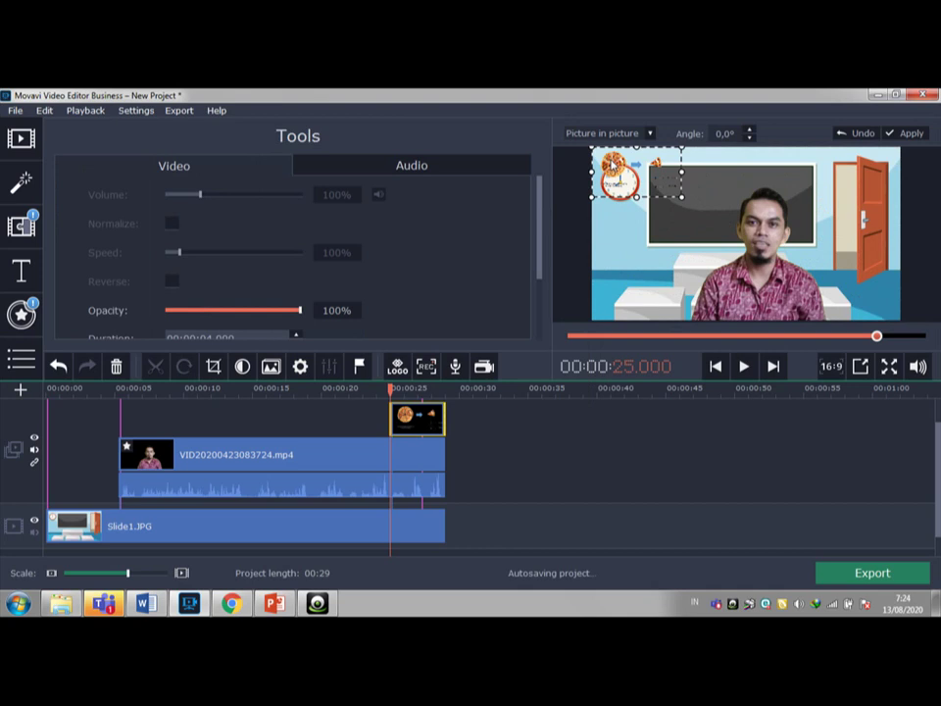
{"action": "left_click_drag", "start_coordinate": [628, 178], "coordinate": [673, 186]}
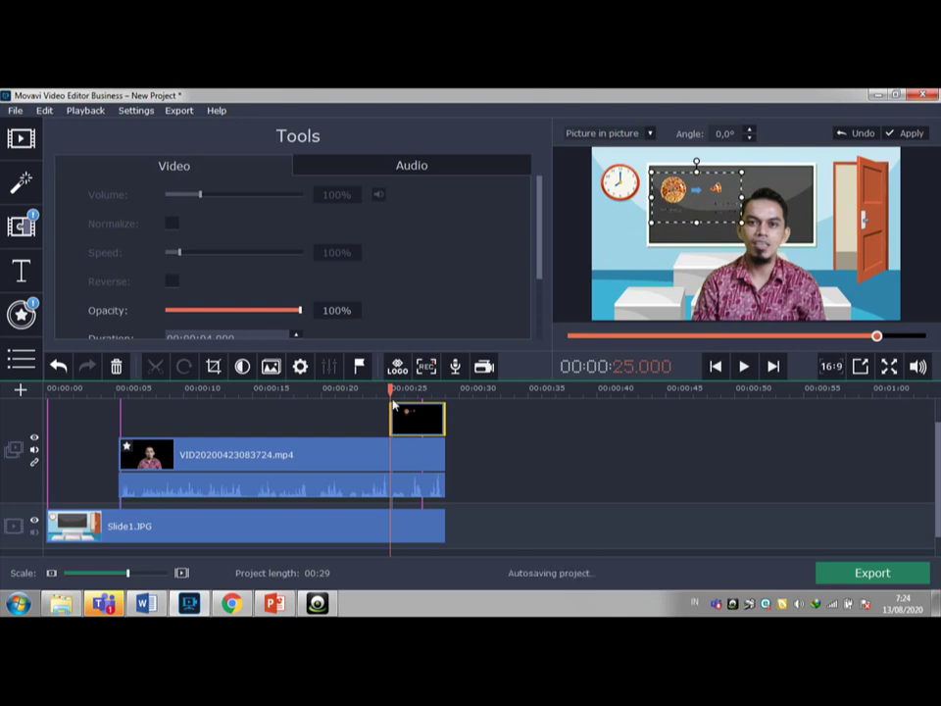
{"action": "left_click_drag", "start_coordinate": [391, 391], "coordinate": [370, 392]}
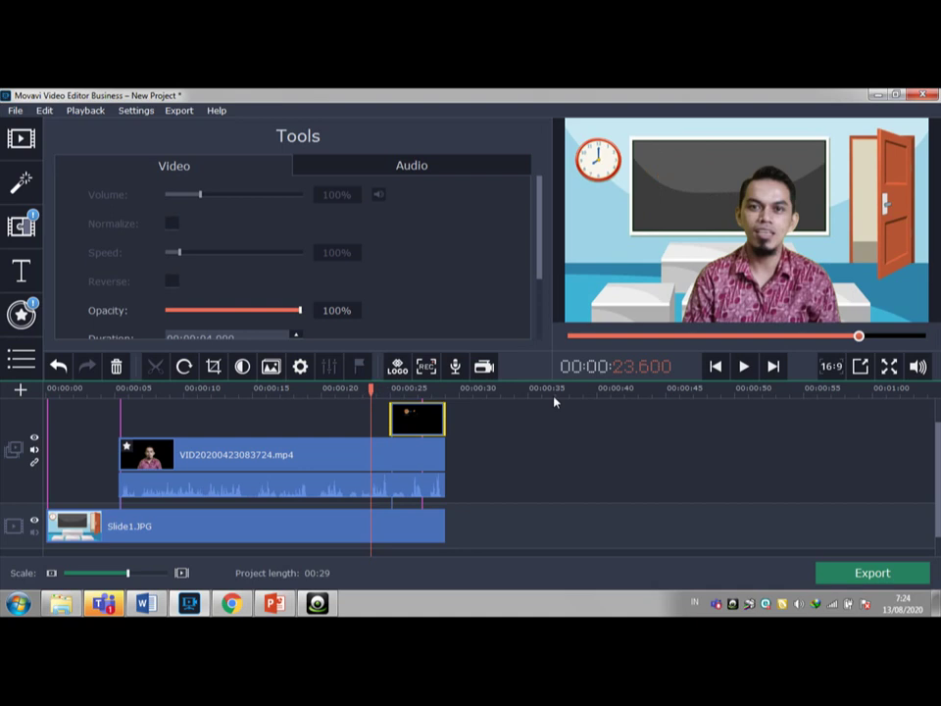
Preview the section with the pizza overlay through the 29 s end, then show the Titles library.
{"action": "left_click", "coordinate": [748, 366]}
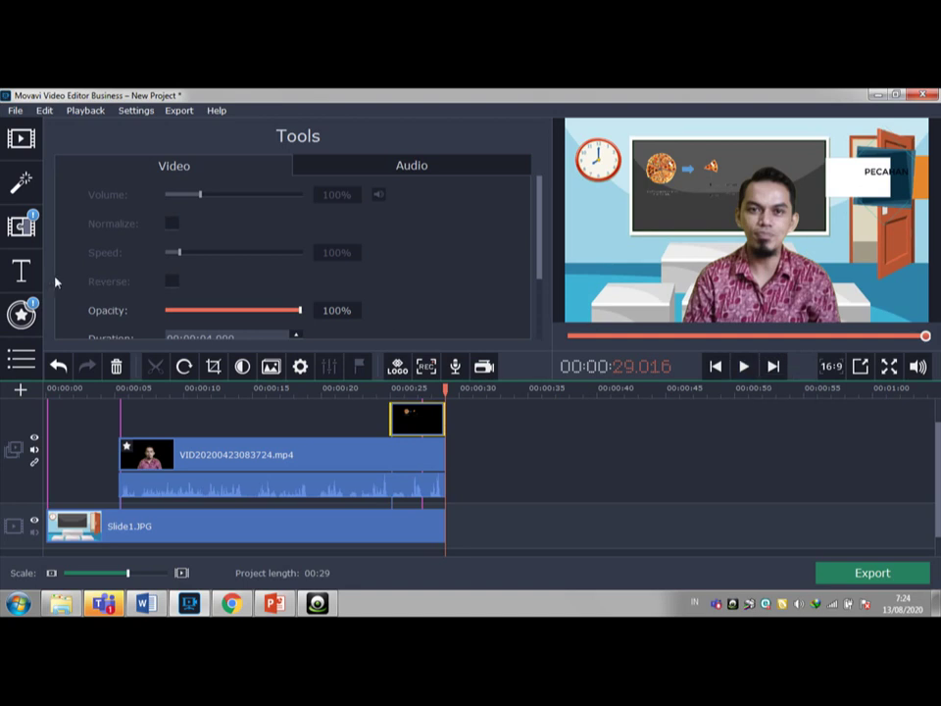
{"action": "left_click", "coordinate": [24, 268]}
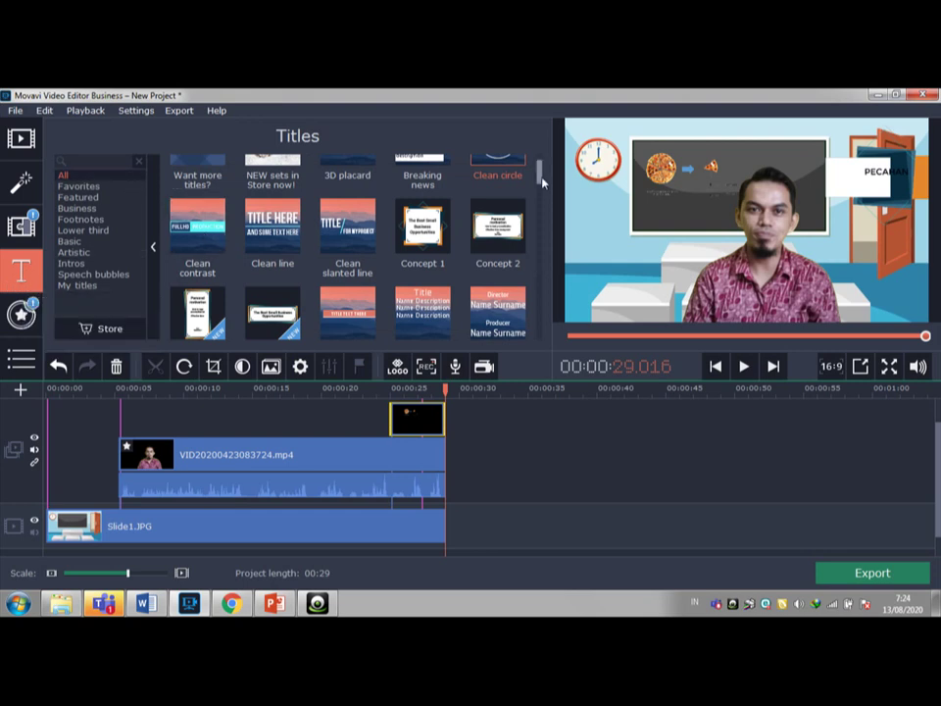
Scroll the Titles grid to the top, then switch back to the Import page.
{"action": "left_click_drag", "start_coordinate": [543, 182], "coordinate": [540, 171]}
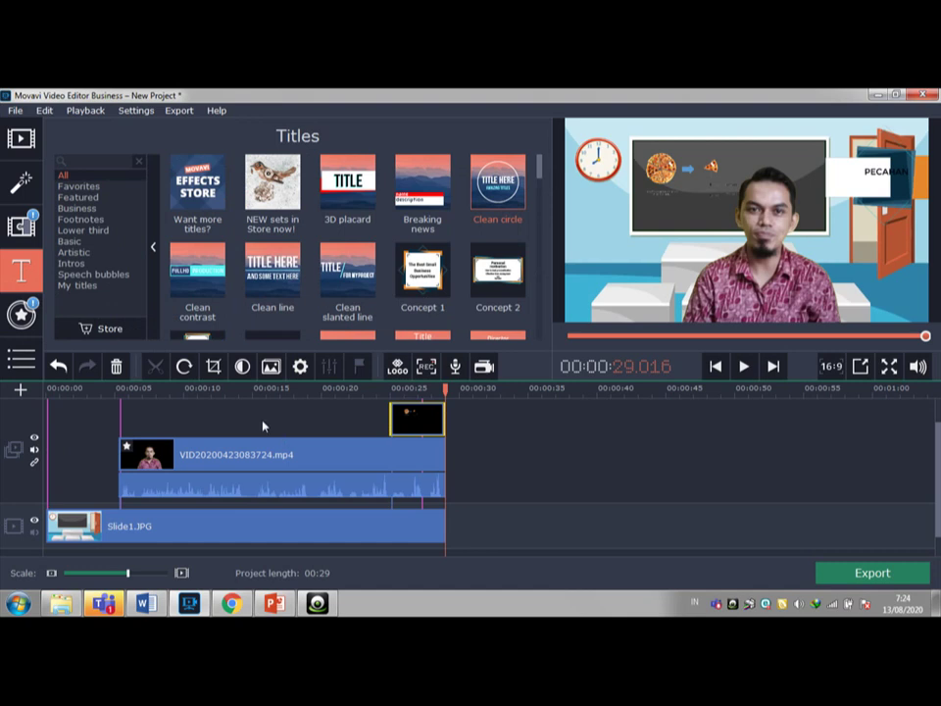
{"action": "left_click", "coordinate": [24, 138]}
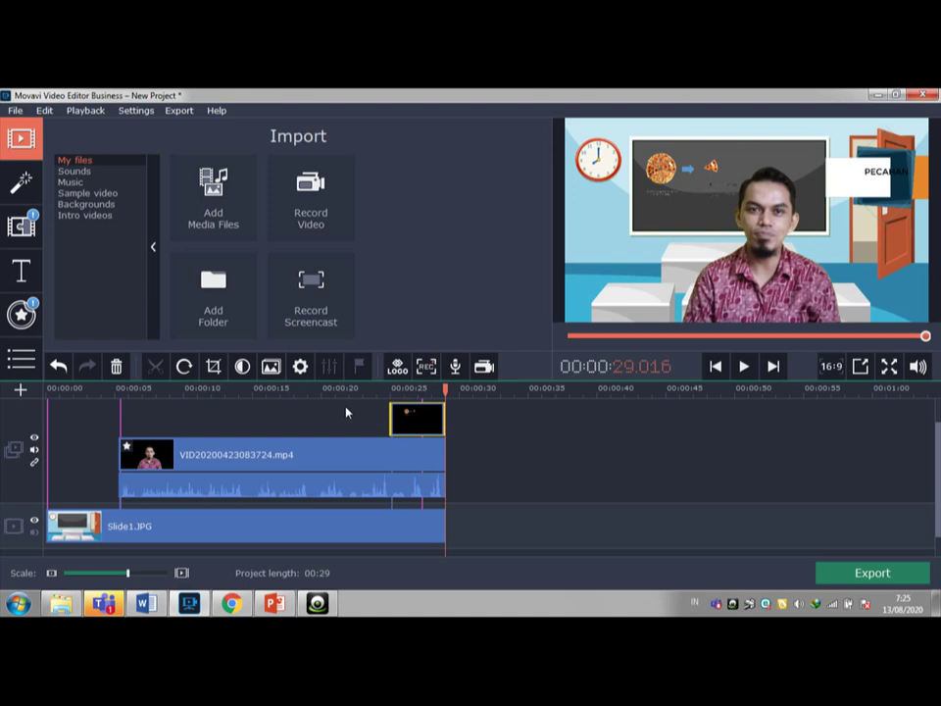
{"action": "left_click", "coordinate": [146, 603]}
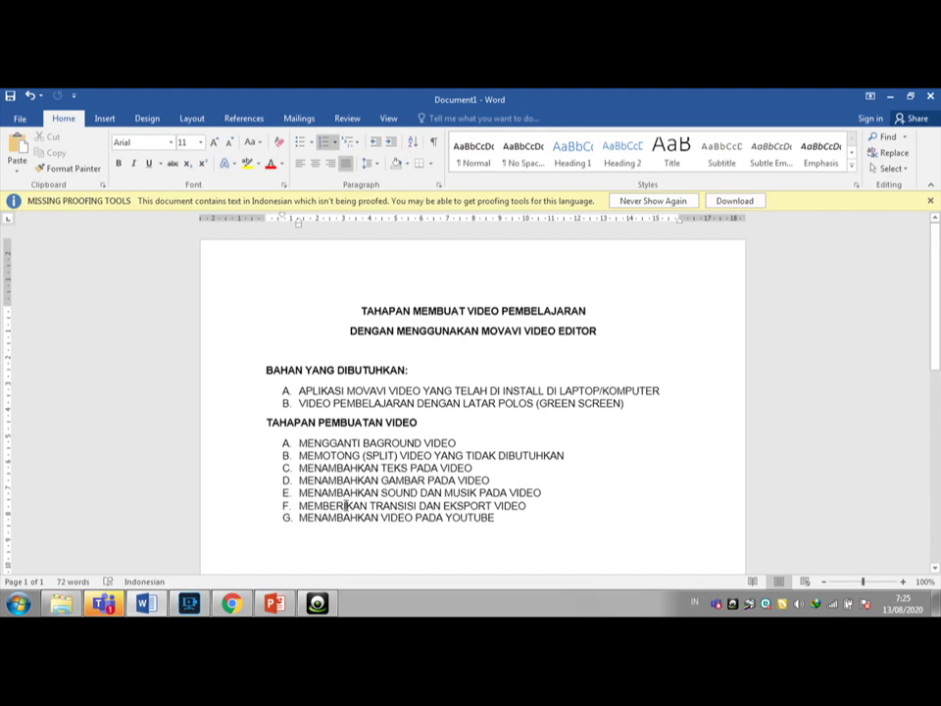
{"action": "left_click", "coordinate": [187, 606]}
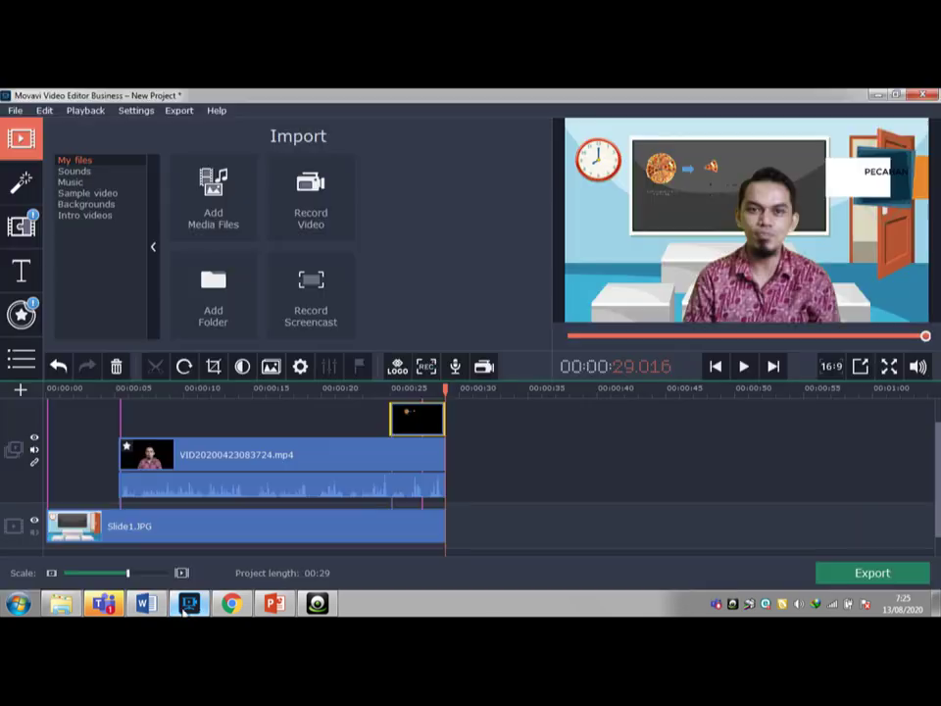